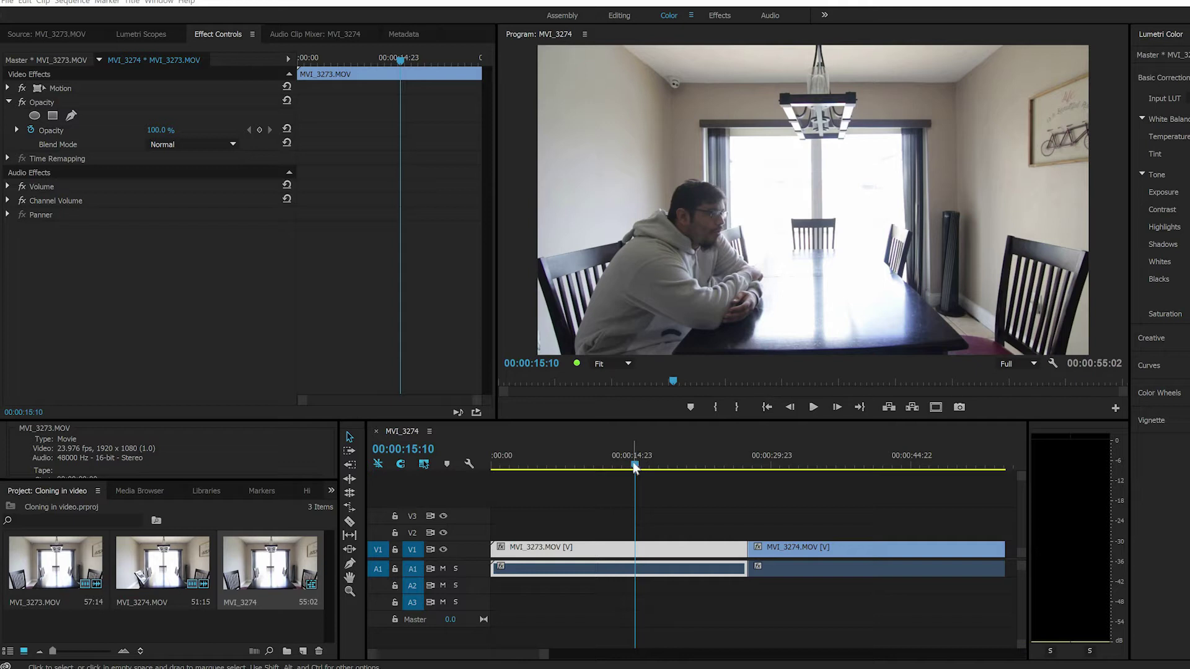
Move MVI_3273 up to V2 and slide MVI_3274 to the sequence start on V1.
{"action": "mouse_move", "coordinate": [636, 467]}
{"action": "left_mouse_down"}
{"action": "mouse_move", "coordinate": [716, 466]}
{"action": "mouse_move", "coordinate": [802, 499]}
{"action": "mouse_move", "coordinate": [750, 512]}
{"action": "left_mouse_up"}
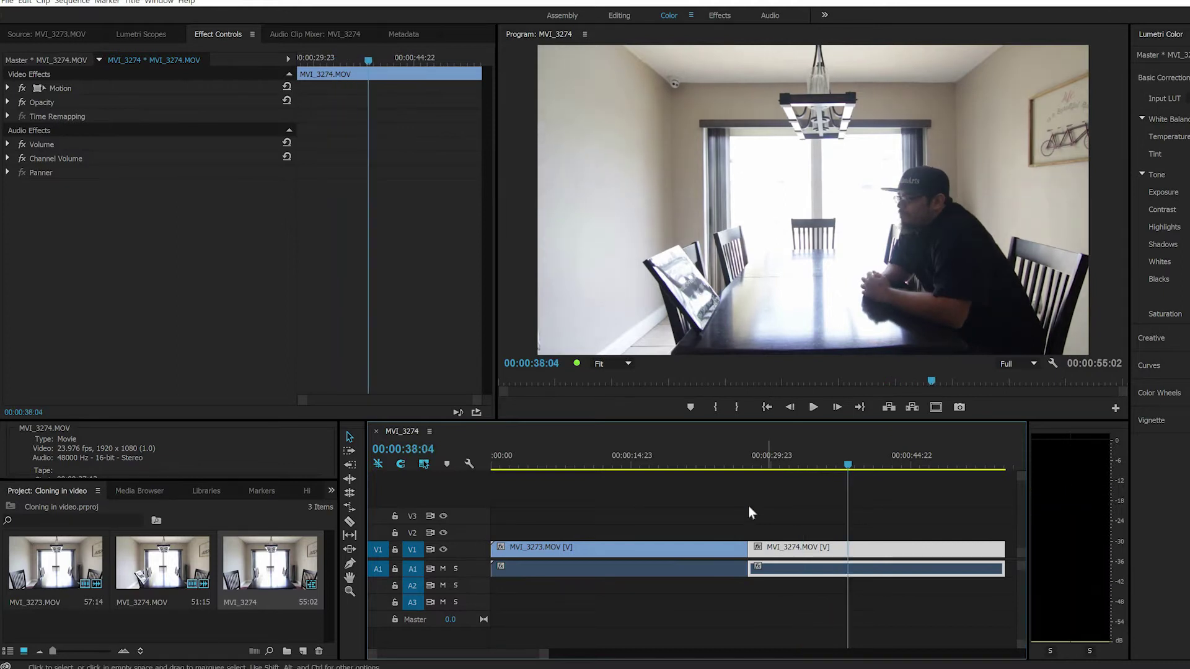
{"action": "left_click", "coordinate": [623, 557]}
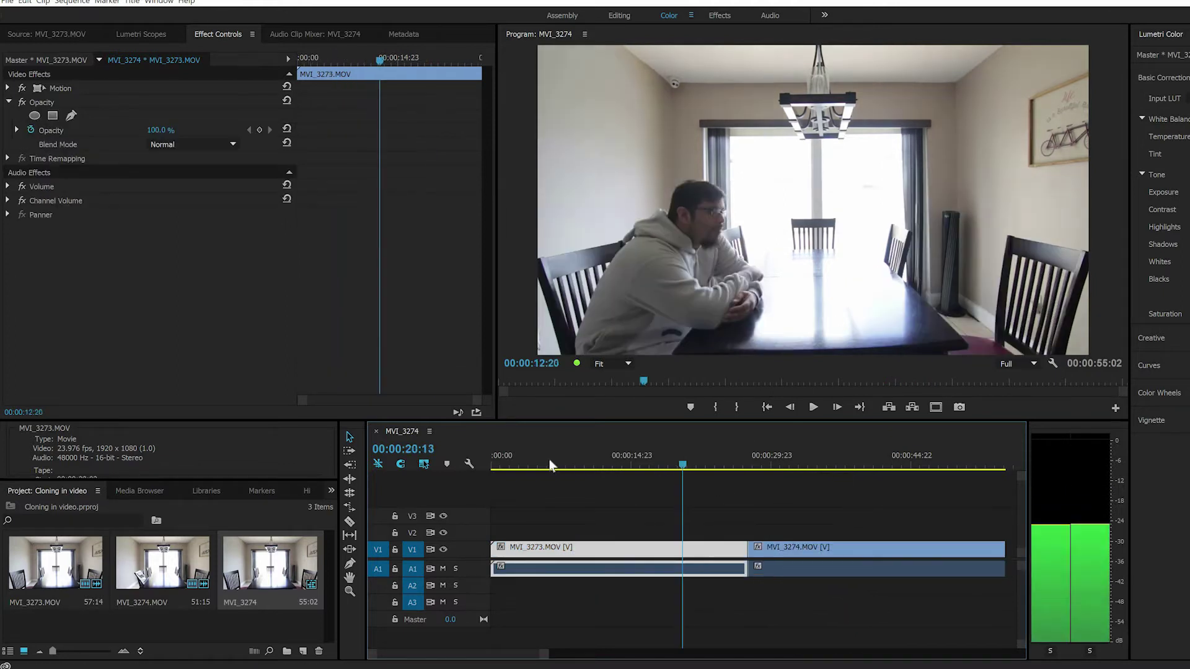
{"action": "left_click_drag", "start_coordinate": [632, 465], "coordinate": [534, 465]}
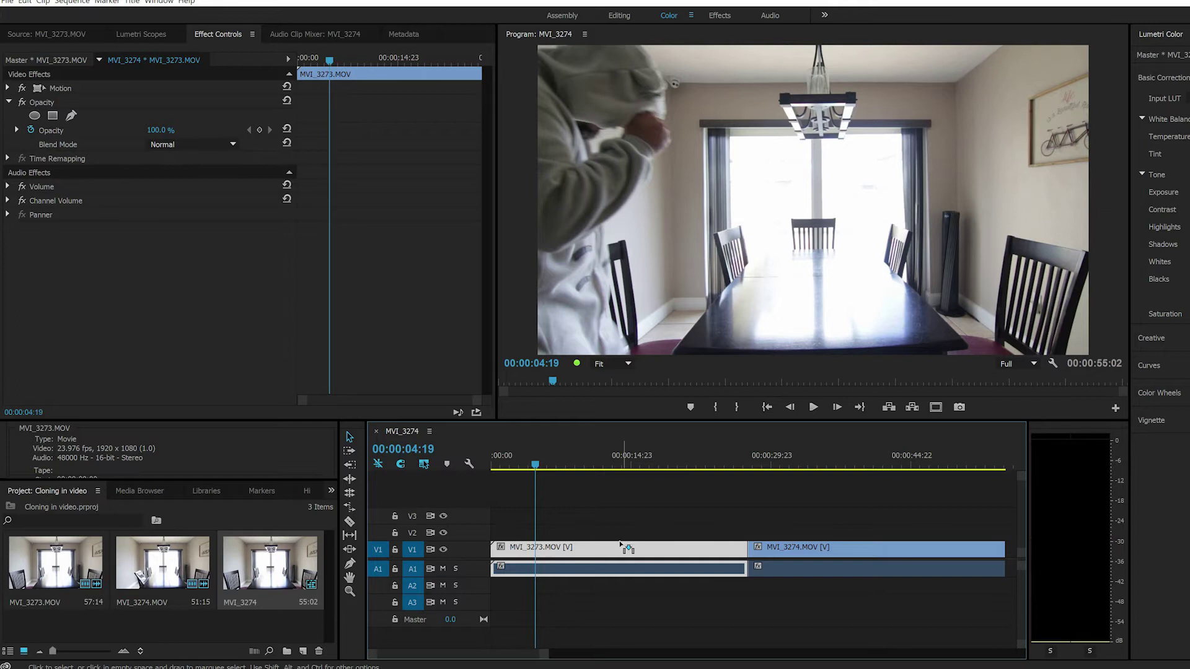
{"action": "left_click_drag", "start_coordinate": [628, 548], "coordinate": [625, 584]}
{"action": "mouse_move", "coordinate": [852, 555]}
{"action": "left_mouse_down"}
{"action": "mouse_move", "coordinate": [465, 471]}
{"action": "mouse_move", "coordinate": [495, 472]}
{"action": "mouse_move", "coordinate": [472, 465]}
{"action": "left_mouse_up"}
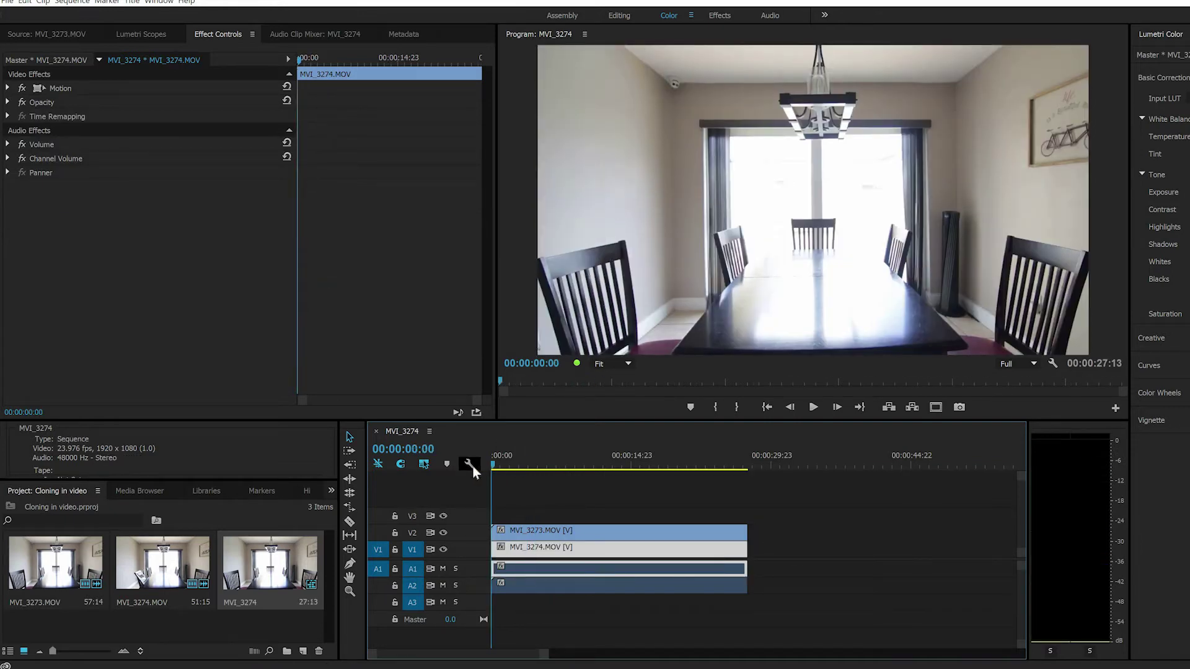
{"action": "key", "text": "space"}
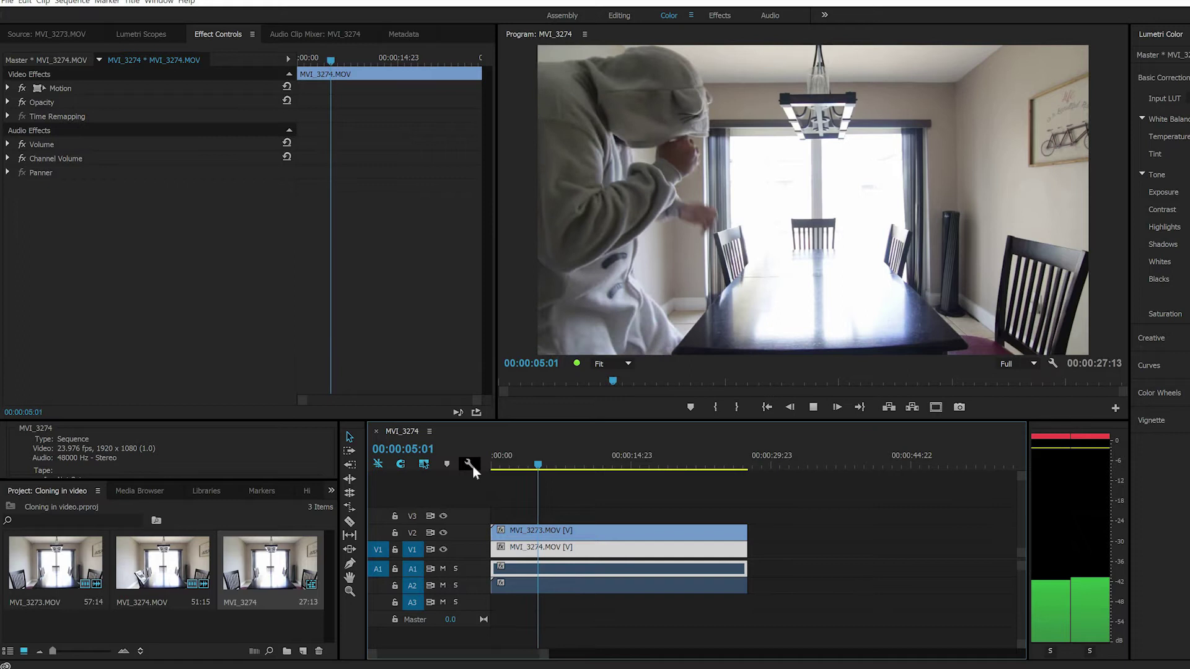
{"action": "key", "text": "space"}
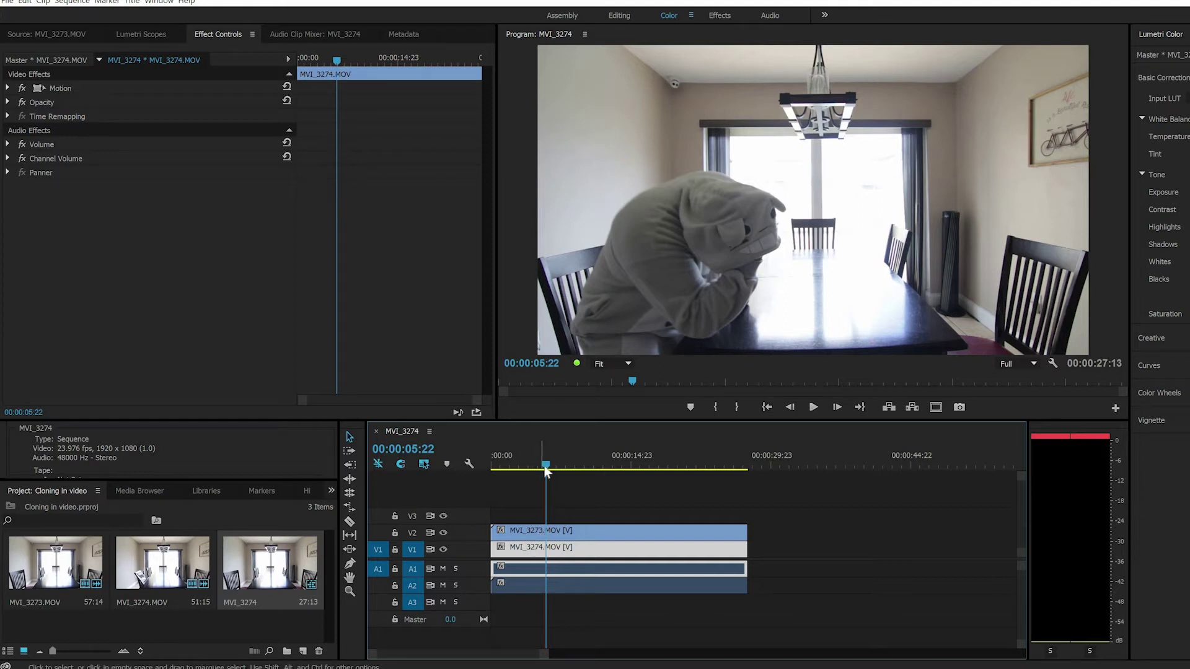
{"action": "left_click_drag", "start_coordinate": [543, 469], "coordinate": [518, 466]}
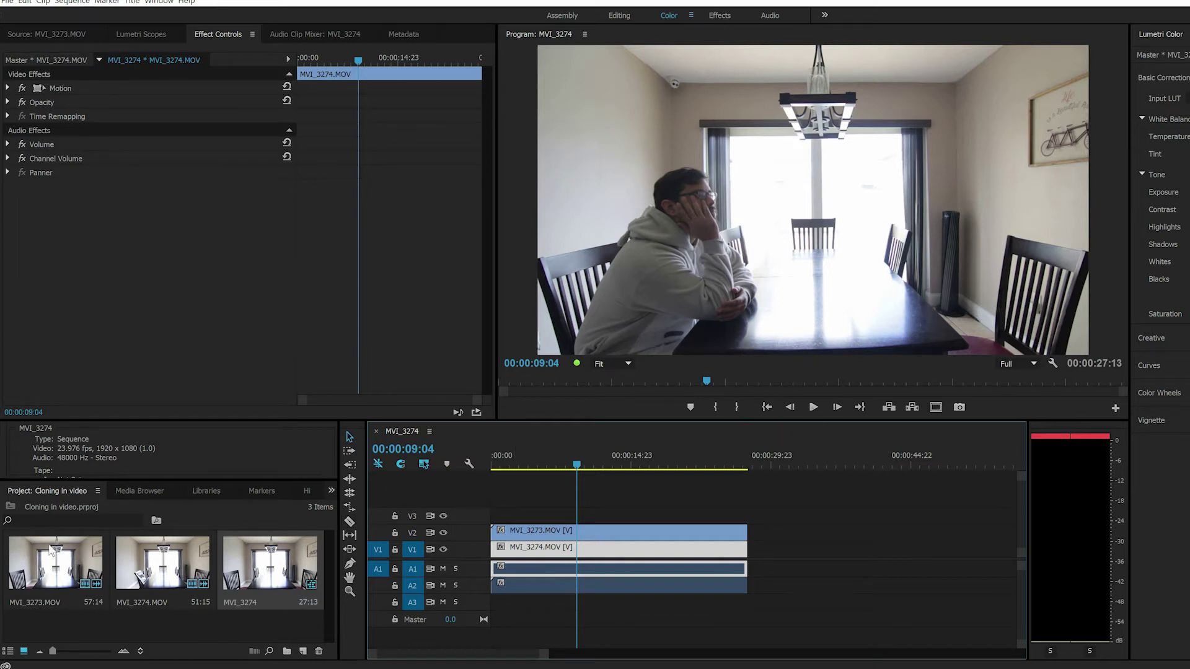
Add a pen mask to the MVI_3273 take's Opacity and set the Program zoom to 75%.
{"action": "double_click", "coordinate": [582, 538]}
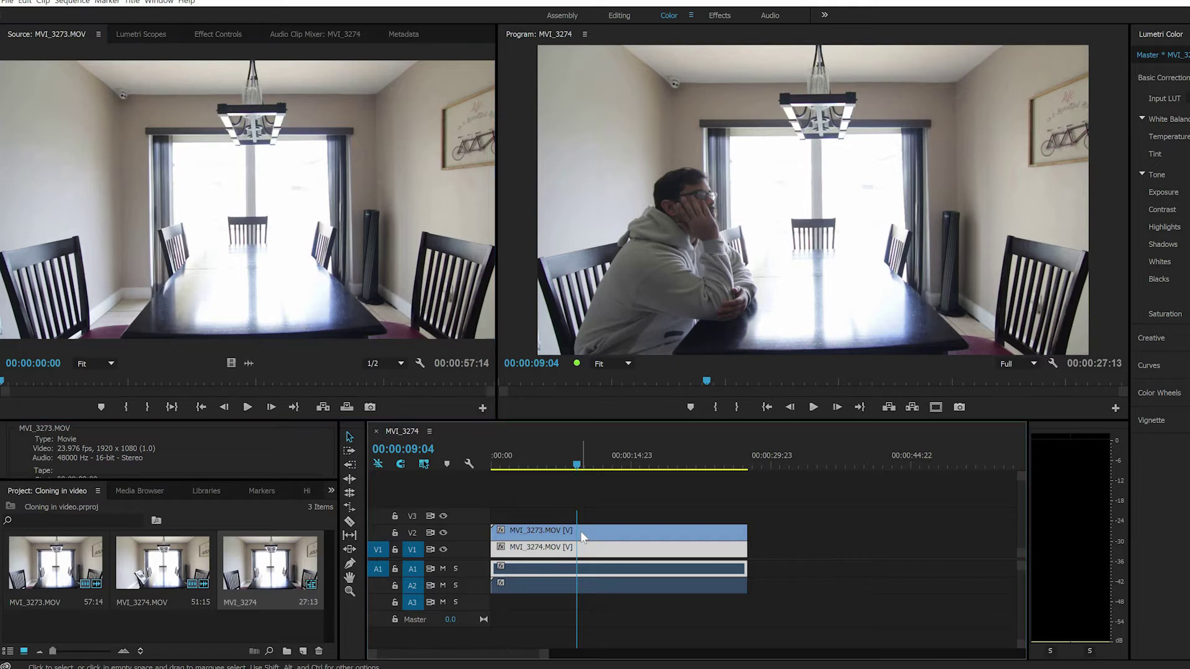
{"action": "left_click", "coordinate": [582, 547]}
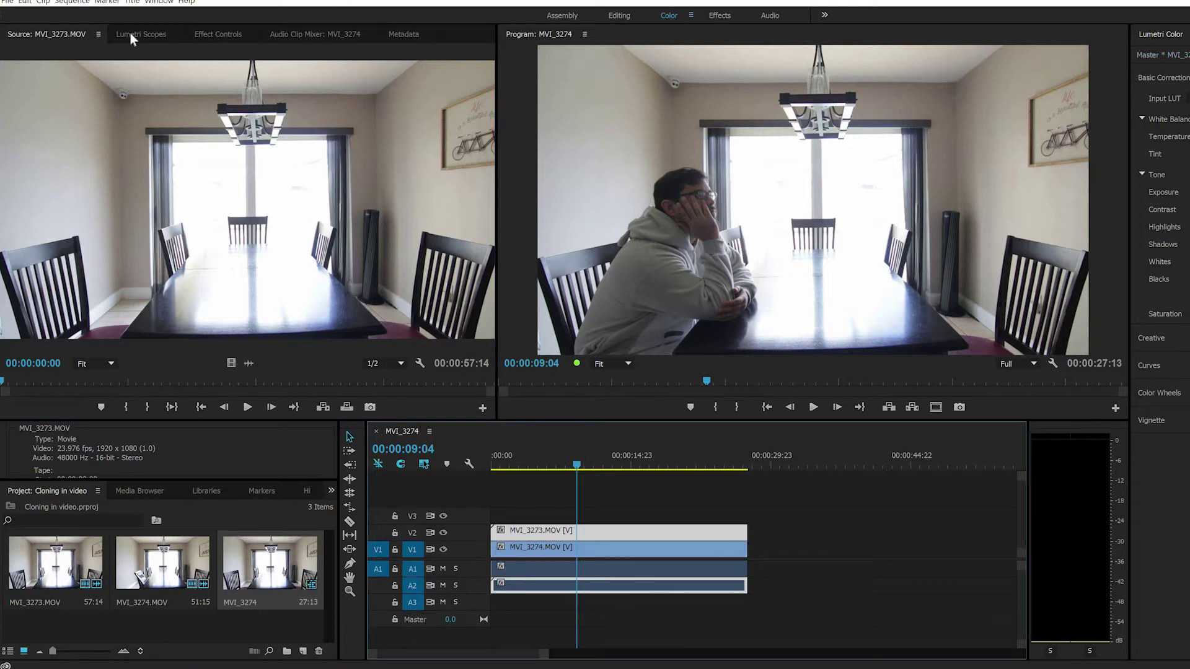
{"action": "left_click", "coordinate": [206, 34]}
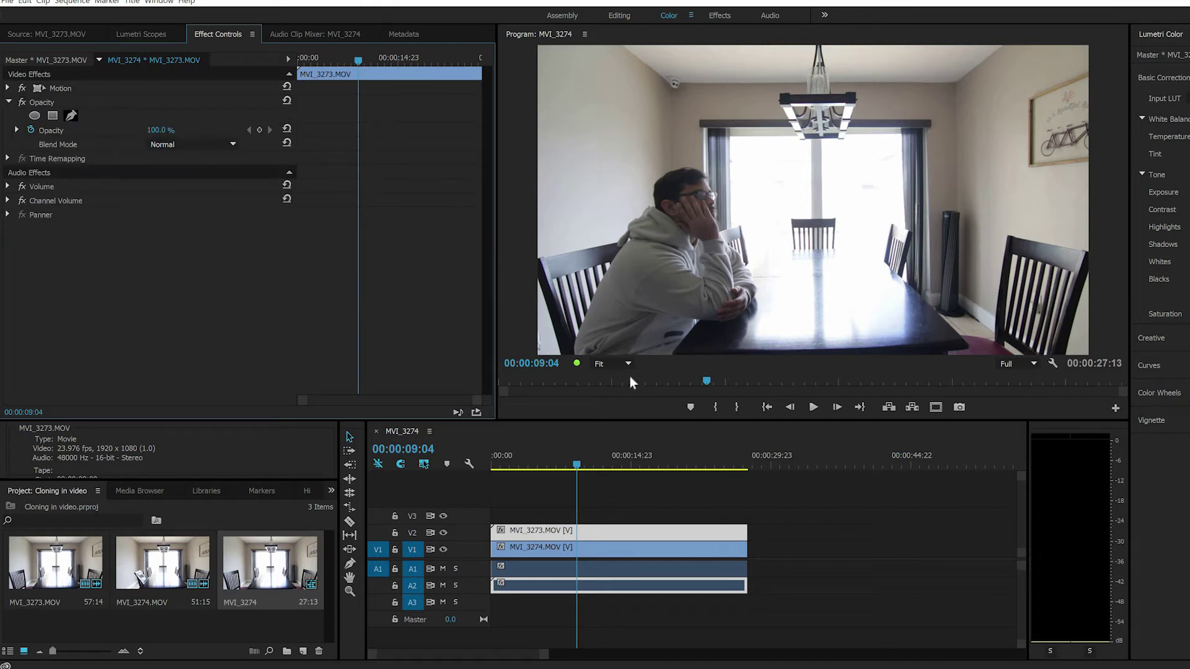
{"action": "left_click", "coordinate": [696, 261]}
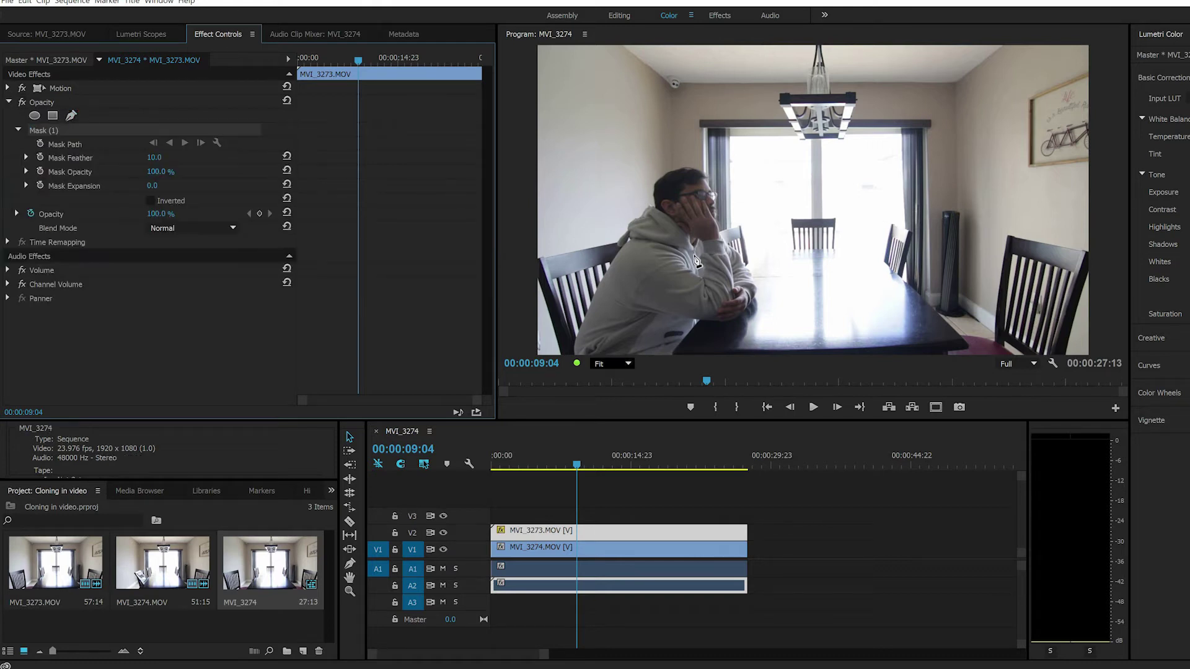
{"action": "left_click", "coordinate": [615, 363]}
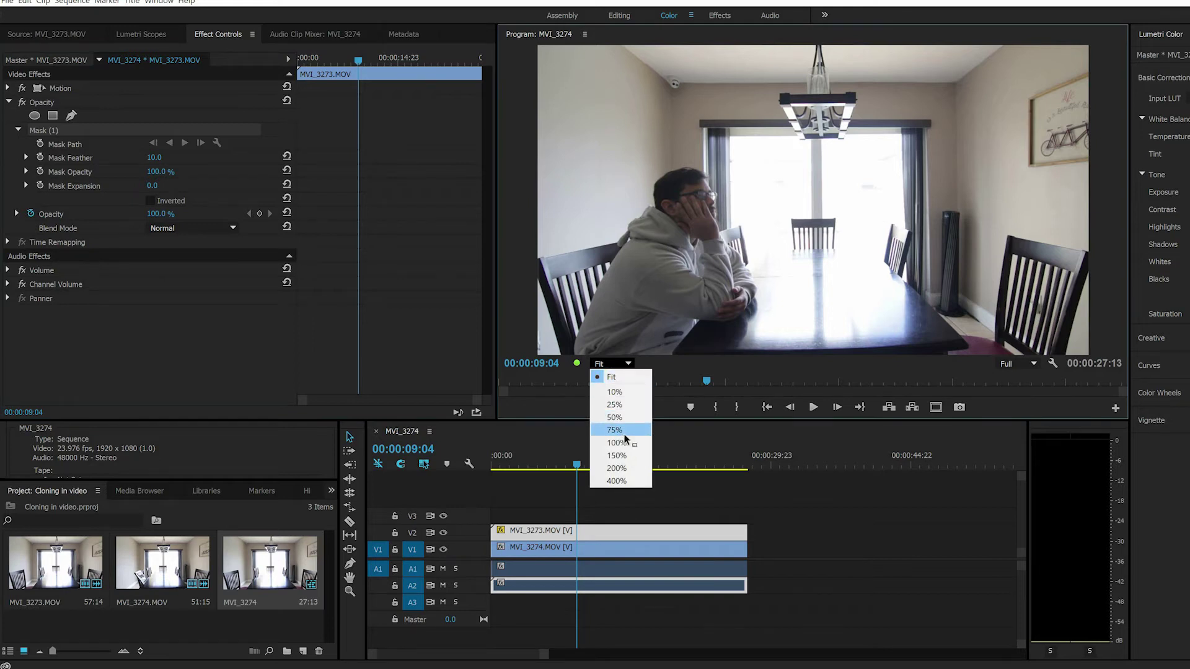
{"action": "left_click", "coordinate": [621, 432]}
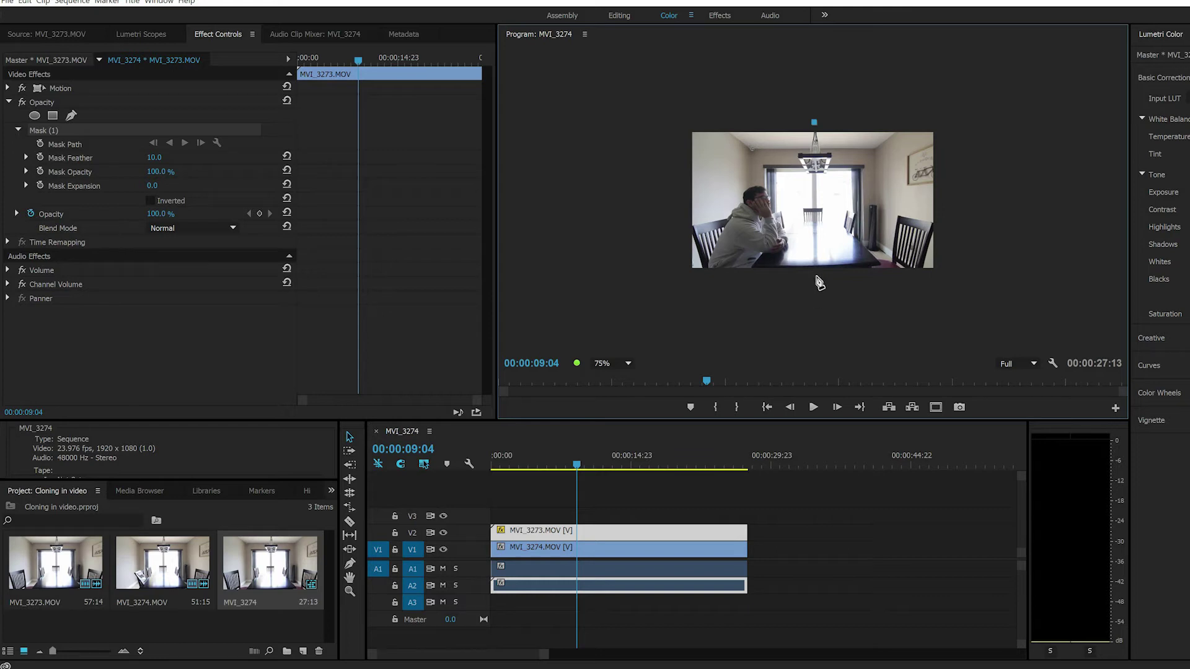
At 100% zoom, close a four-point mask around the left half and feather it to 77.
{"action": "left_click", "coordinate": [616, 364]}
{"action": "left_click", "coordinate": [619, 445]}
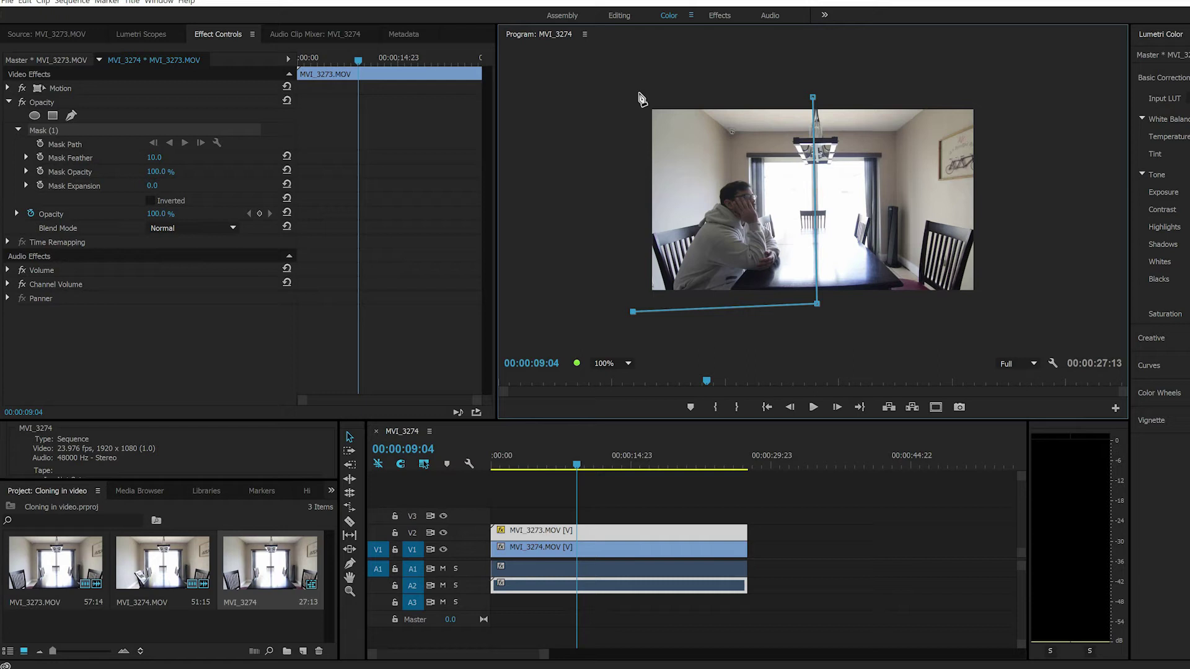
{"action": "left_click", "coordinate": [814, 98]}
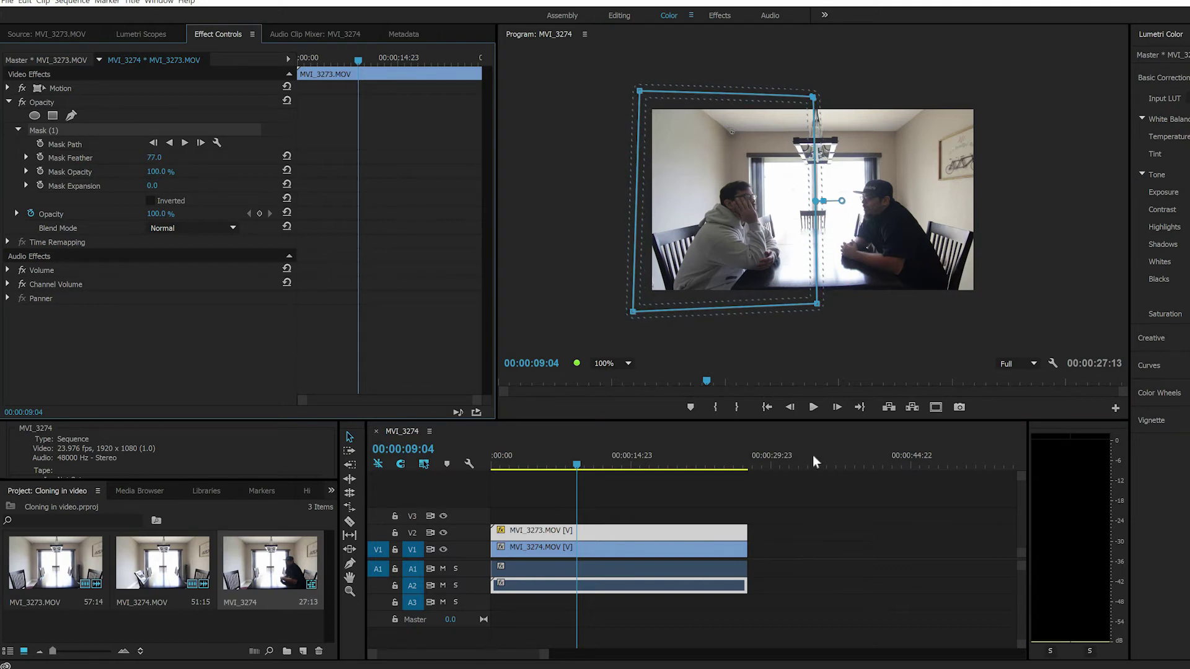
{"action": "left_click", "coordinate": [613, 363]}
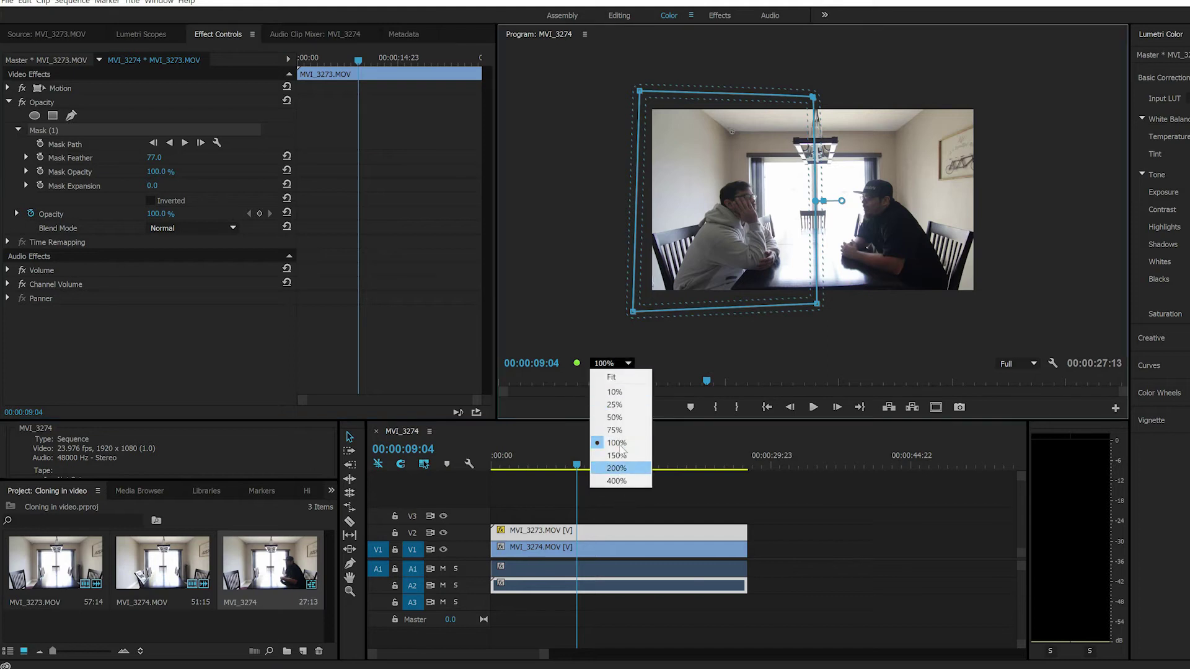
Return the Program view to Fit, set Mask Feather to 65, and hide the mask outline.
{"action": "key", "text": "Up"}
{"action": "key", "text": "Up"}
{"action": "key", "text": "Up"}
{"action": "key", "text": "Return"}
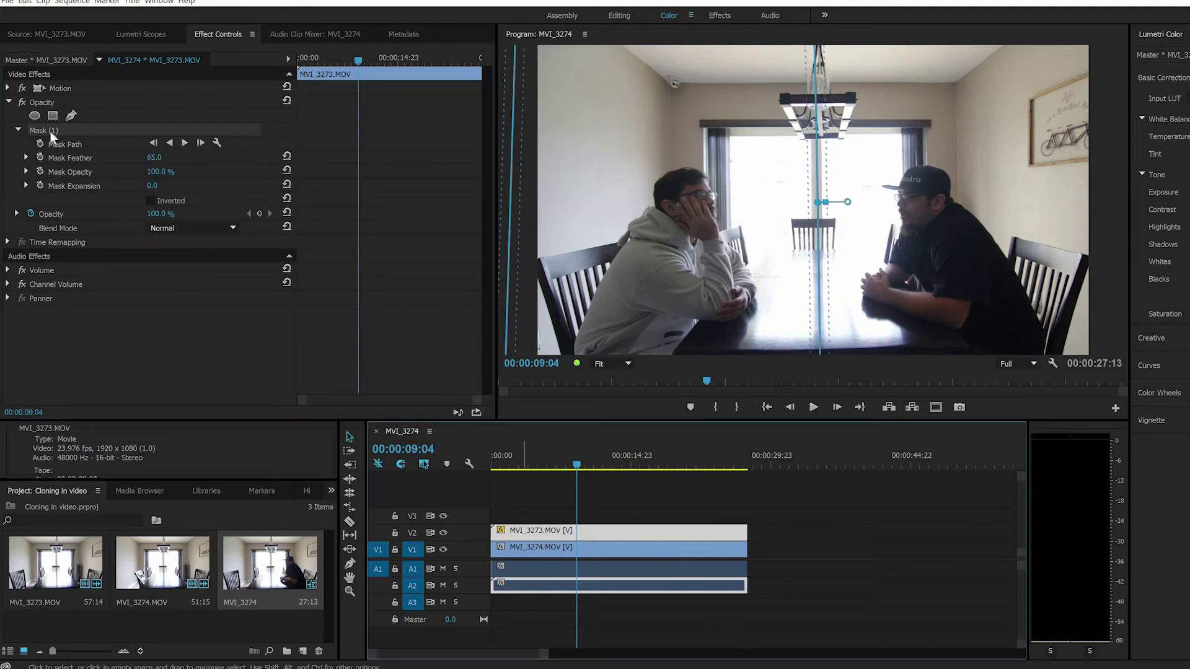
{"action": "left_click", "coordinate": [18, 131]}
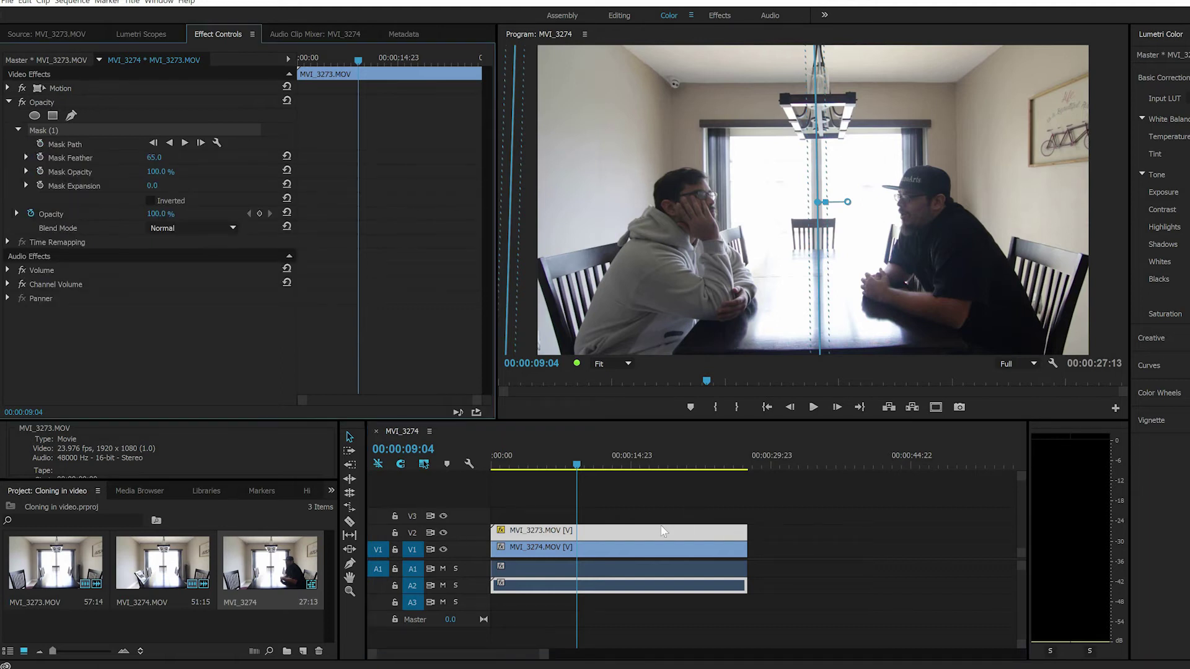
{"action": "left_click", "coordinate": [668, 552]}
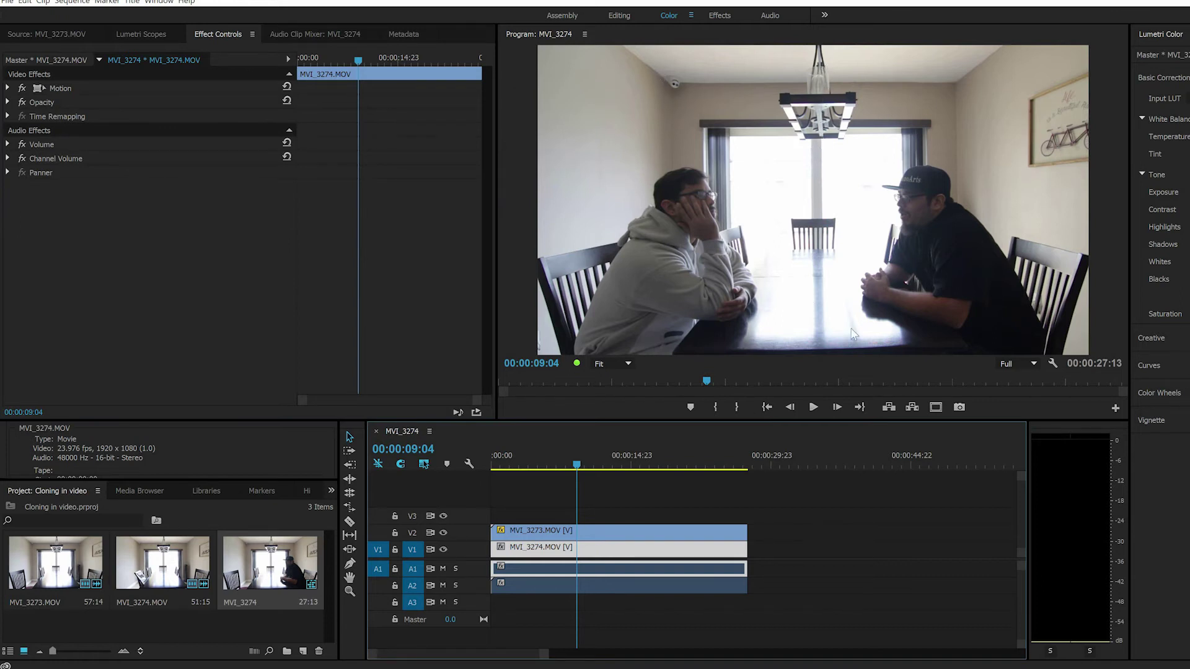
Play the masked two-take composite back from the start to check it.
{"action": "left_click_drag", "start_coordinate": [577, 465], "coordinate": [574, 465]}
{"action": "left_click", "coordinate": [497, 470]}
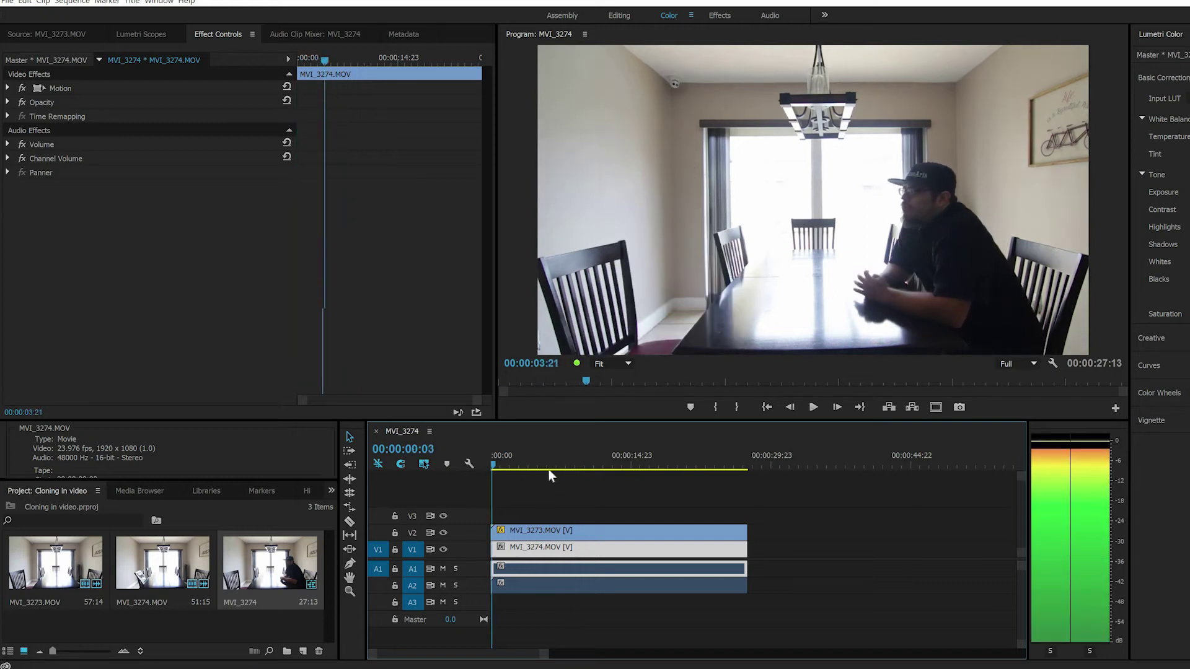
{"action": "left_click", "coordinate": [538, 470]}
{"action": "left_click", "coordinate": [492, 465]}
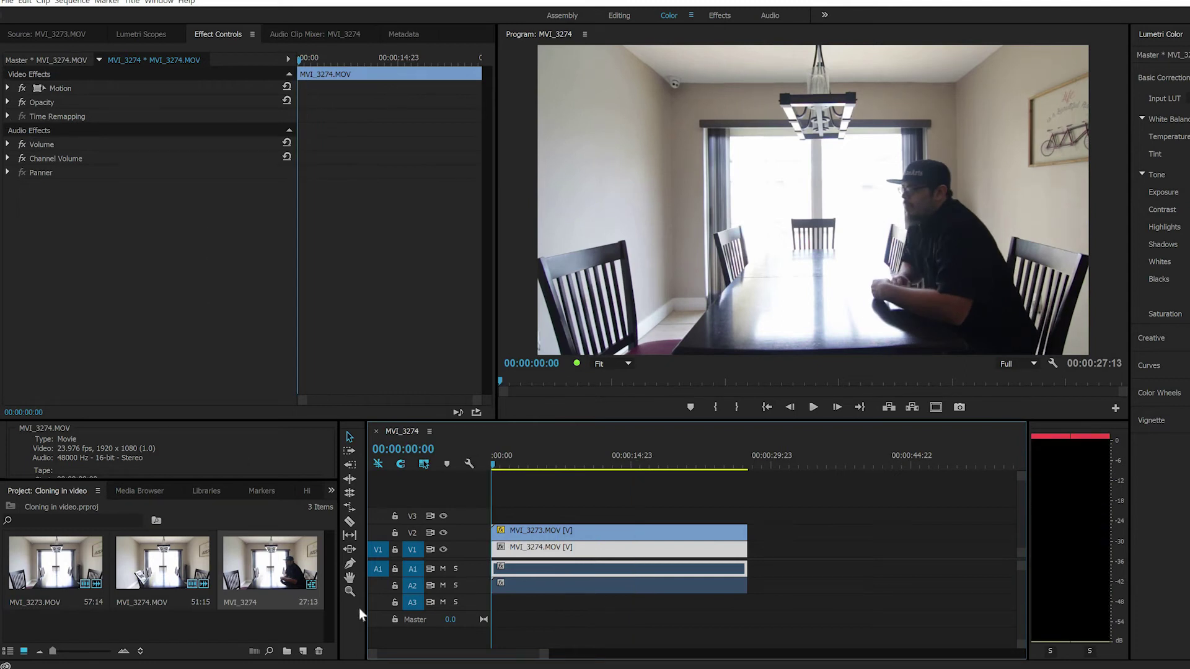
Create a new adjustment layer, place it on V3 over both takes, and preview it.
{"action": "left_click", "coordinate": [303, 655]}
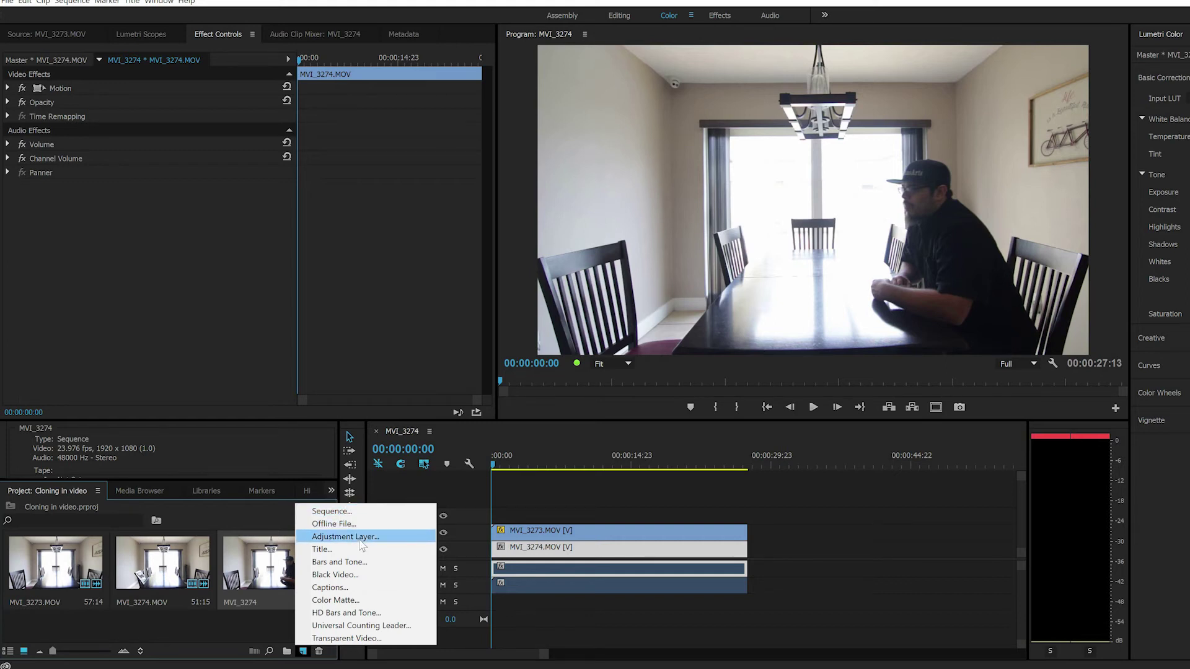
{"action": "left_click", "coordinate": [391, 537]}
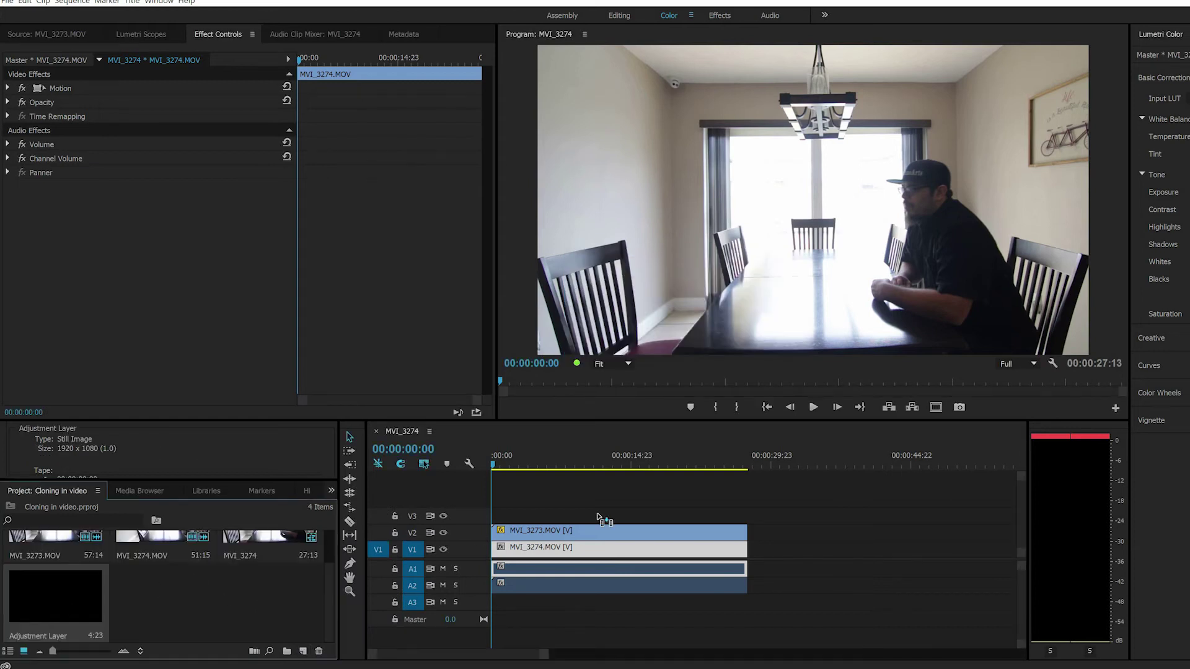
{"action": "mouse_move", "coordinate": [600, 518]}
{"action": "left_mouse_down"}
{"action": "mouse_move", "coordinate": [531, 516]}
{"action": "mouse_move", "coordinate": [745, 517]}
{"action": "left_mouse_up"}
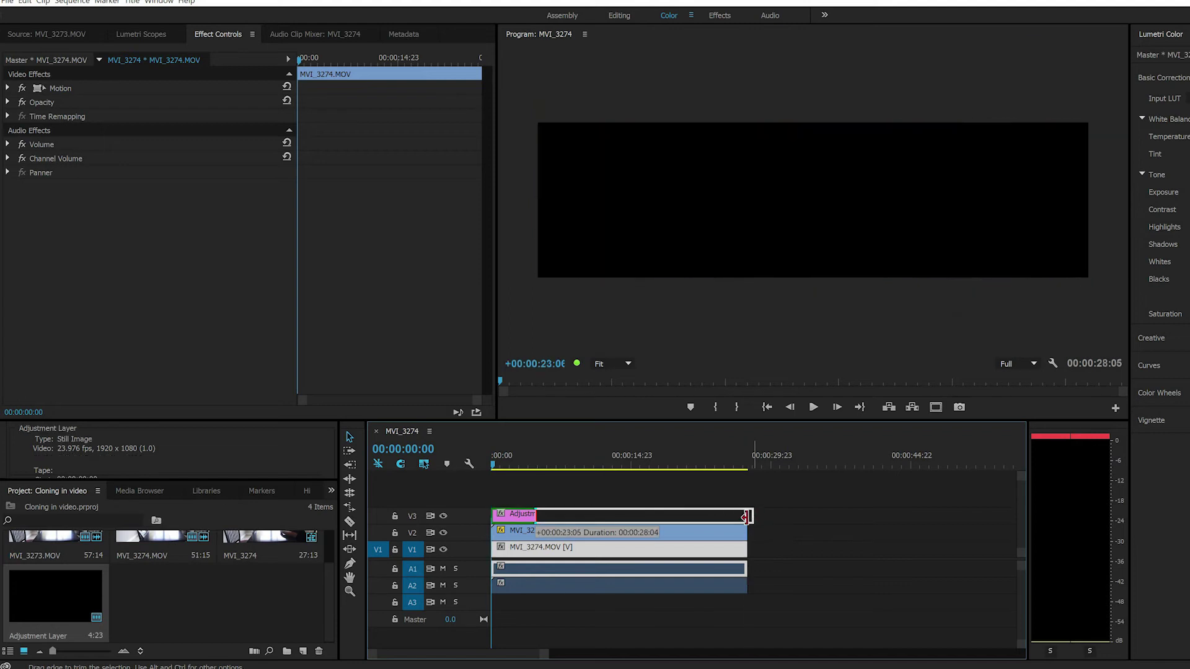
{"action": "key", "text": "space"}
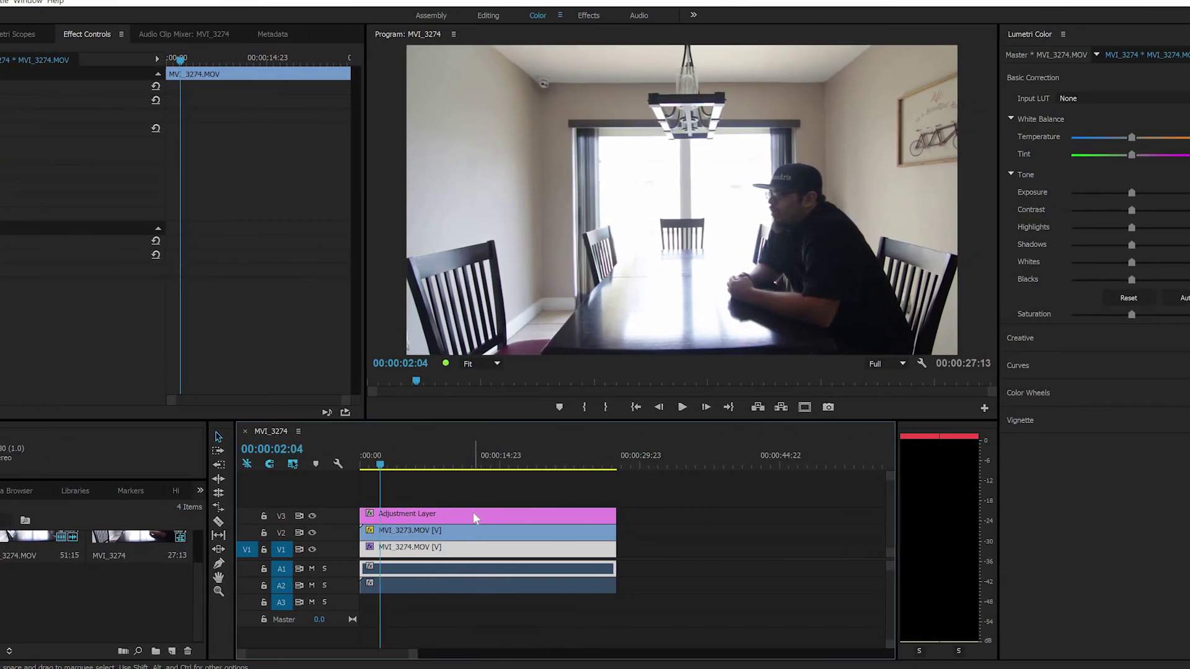
On the adjustment layer, set Lumetri exposure to 0.3 and highlights to -23.8.
{"action": "left_click", "coordinate": [473, 511]}
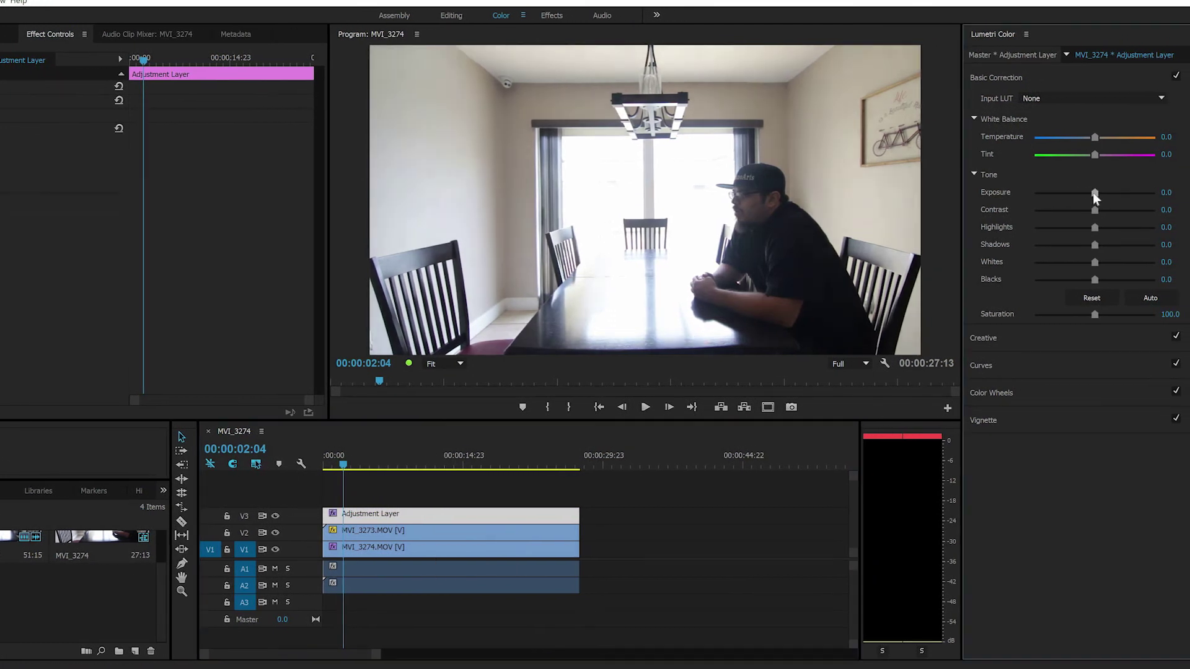
{"action": "left_click_drag", "start_coordinate": [1097, 193], "coordinate": [1098, 193]}
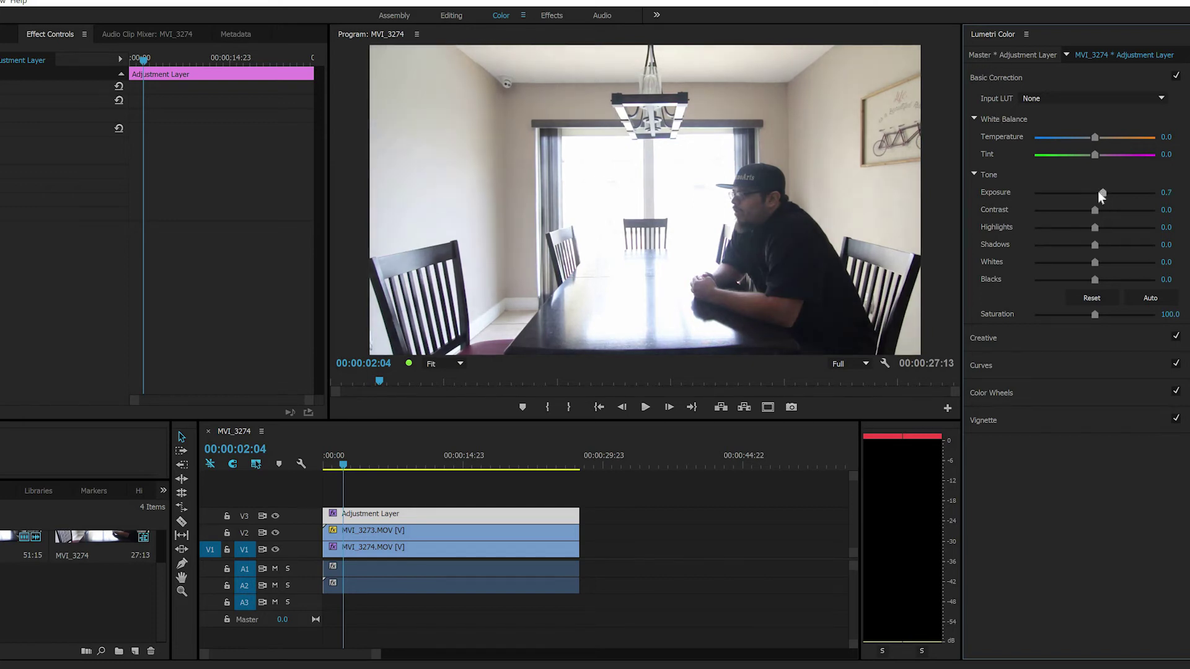
{"action": "left_click_drag", "start_coordinate": [1097, 193], "coordinate": [1098, 193]}
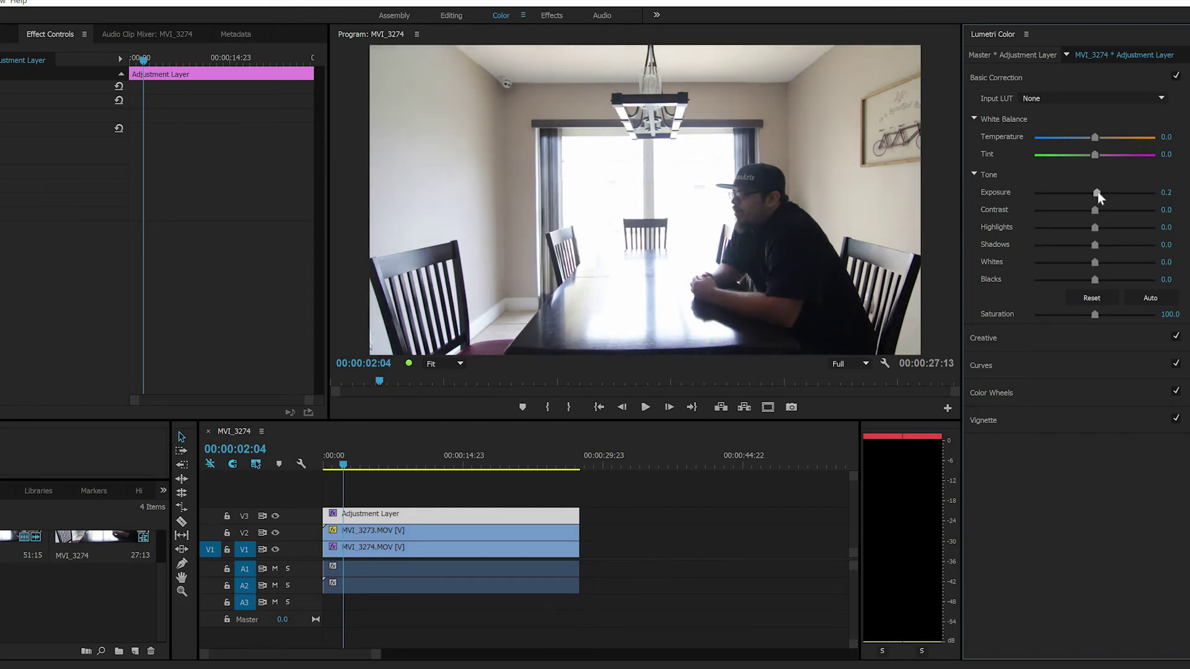
{"action": "left_click", "coordinate": [1080, 228]}
Move to where both takes show, lift shadows to 16.0, and glance at Color Wheels.
{"action": "left_click", "coordinate": [376, 465]}
{"action": "left_click_drag", "start_coordinate": [385, 461], "coordinate": [411, 465]}
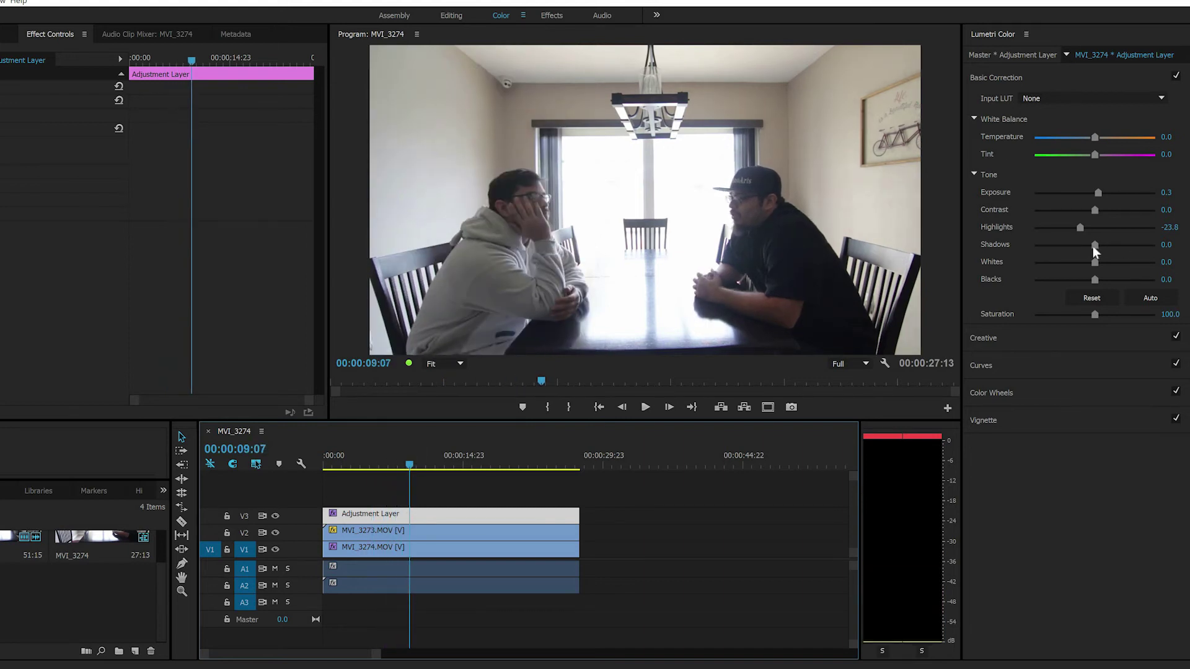
{"action": "mouse_move", "coordinate": [1094, 247]}
{"action": "left_mouse_down"}
{"action": "mouse_move", "coordinate": [1104, 248]}
{"action": "mouse_move", "coordinate": [1083, 265]}
{"action": "left_mouse_up"}
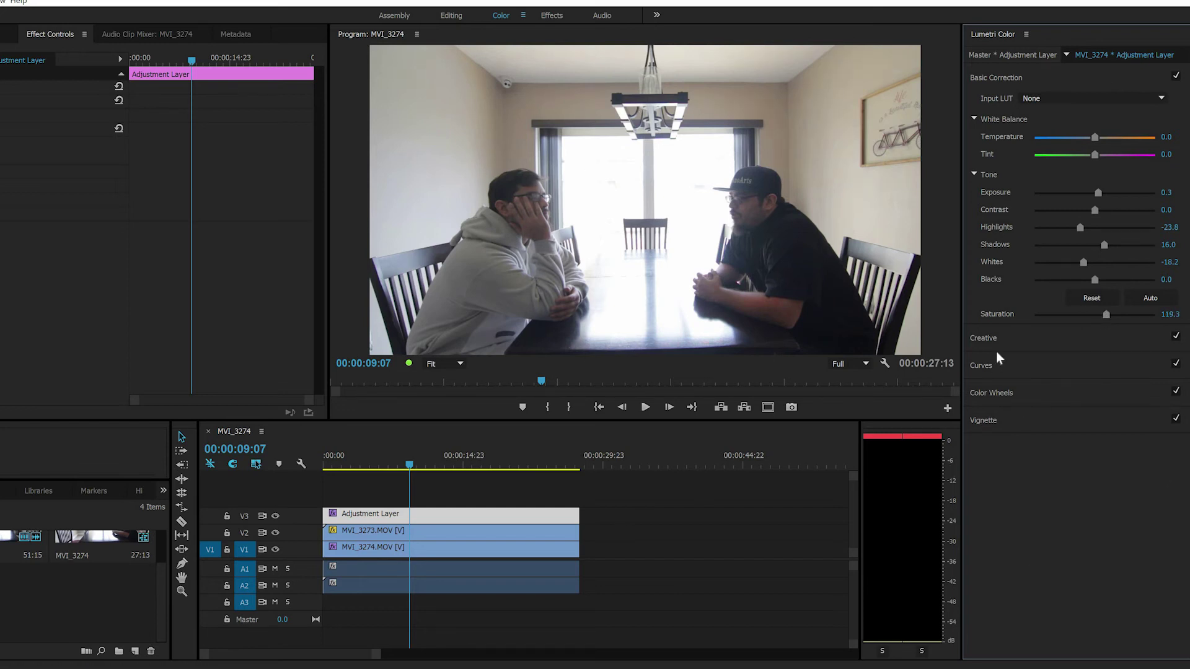
{"action": "left_click", "coordinate": [1027, 391]}
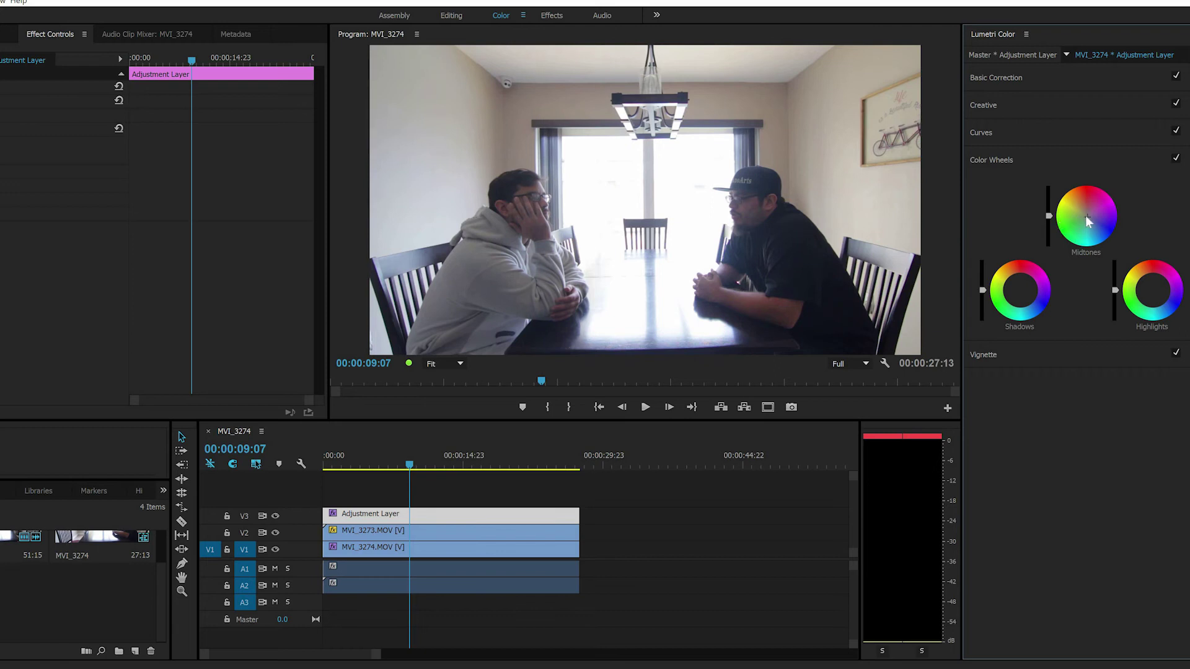
{"action": "left_click", "coordinate": [1005, 77]}
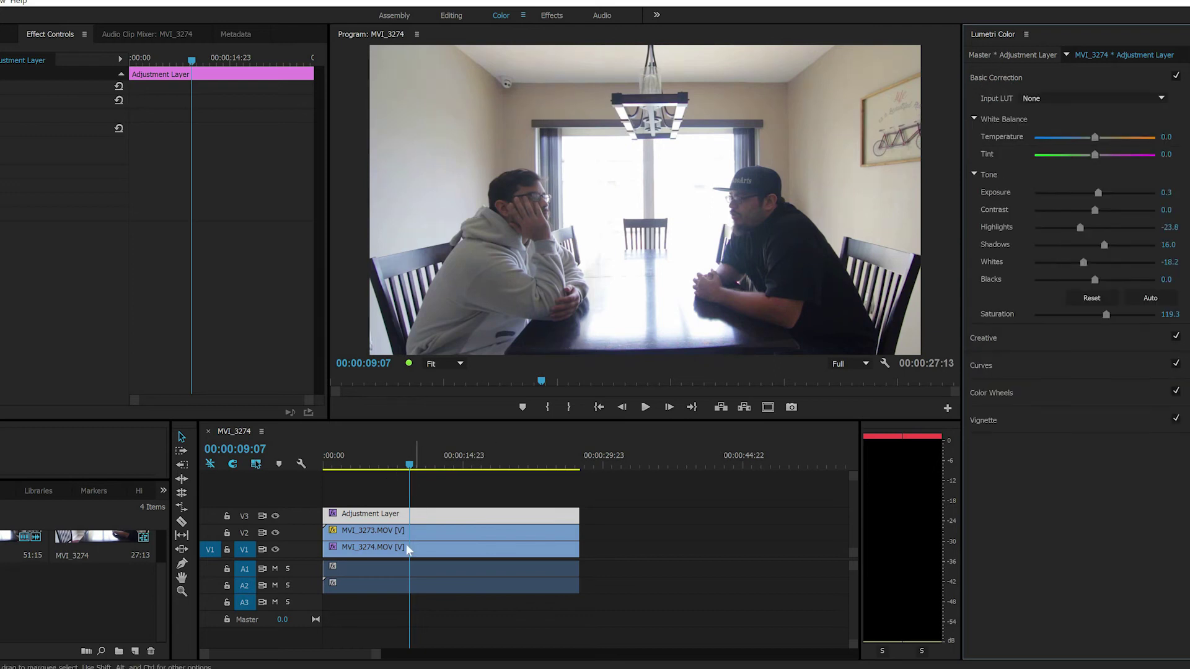
Play the graded sequence back from the beginning to review the look.
{"action": "left_click_drag", "start_coordinate": [406, 465], "coordinate": [304, 461]}
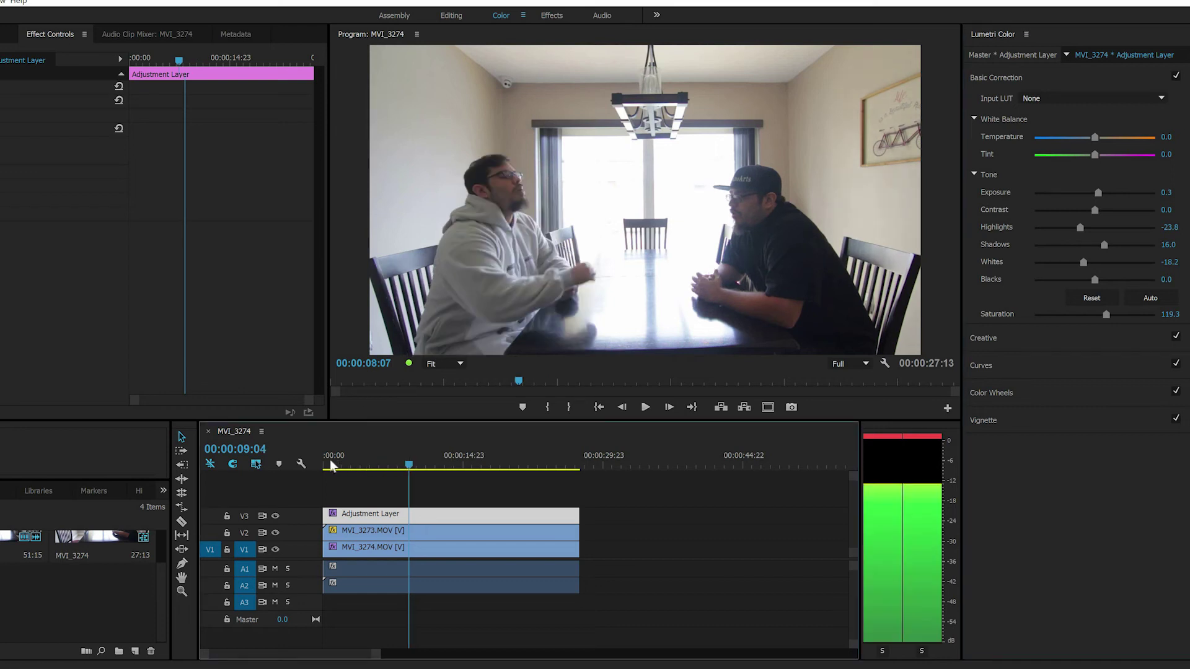
{"action": "key", "text": "Home"}
{"action": "key", "text": "space"}
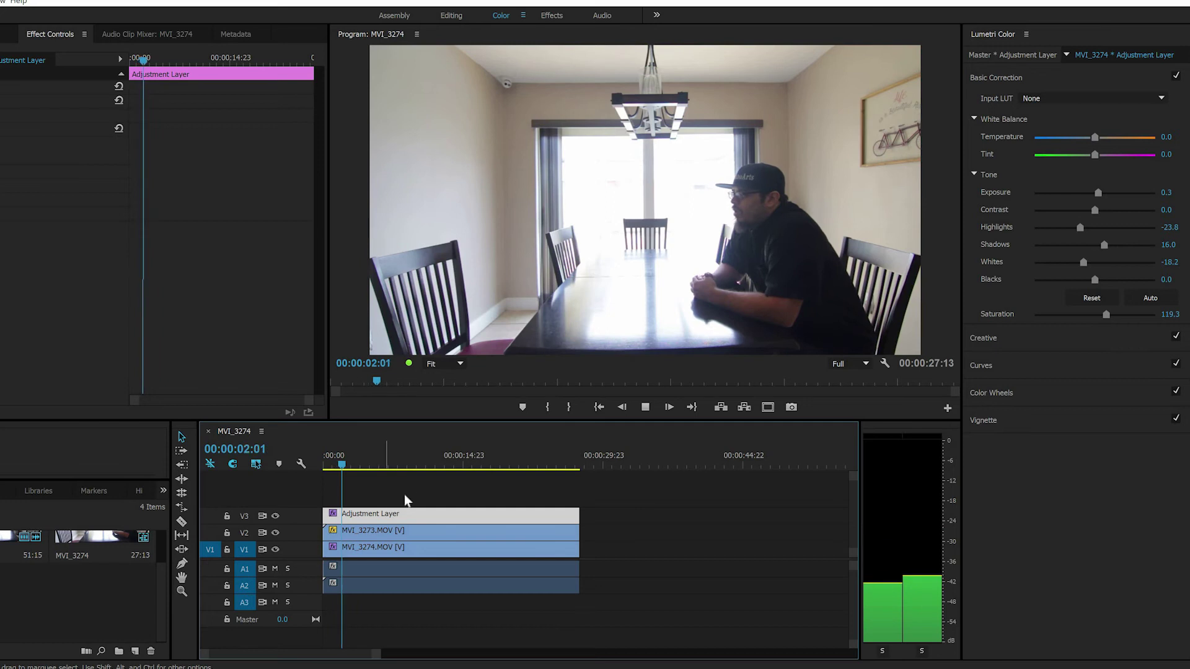
Stop playback and lower the MVI_3273 mask feather to 23.0.
{"action": "key", "text": "space"}
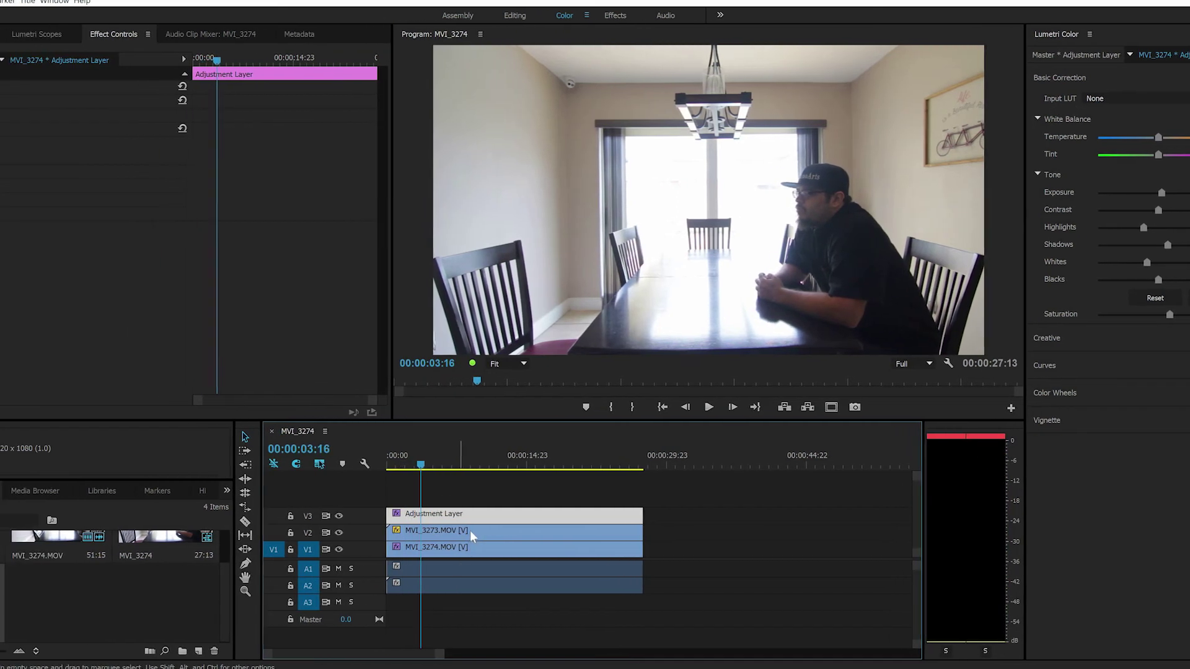
{"action": "left_click", "coordinate": [495, 530]}
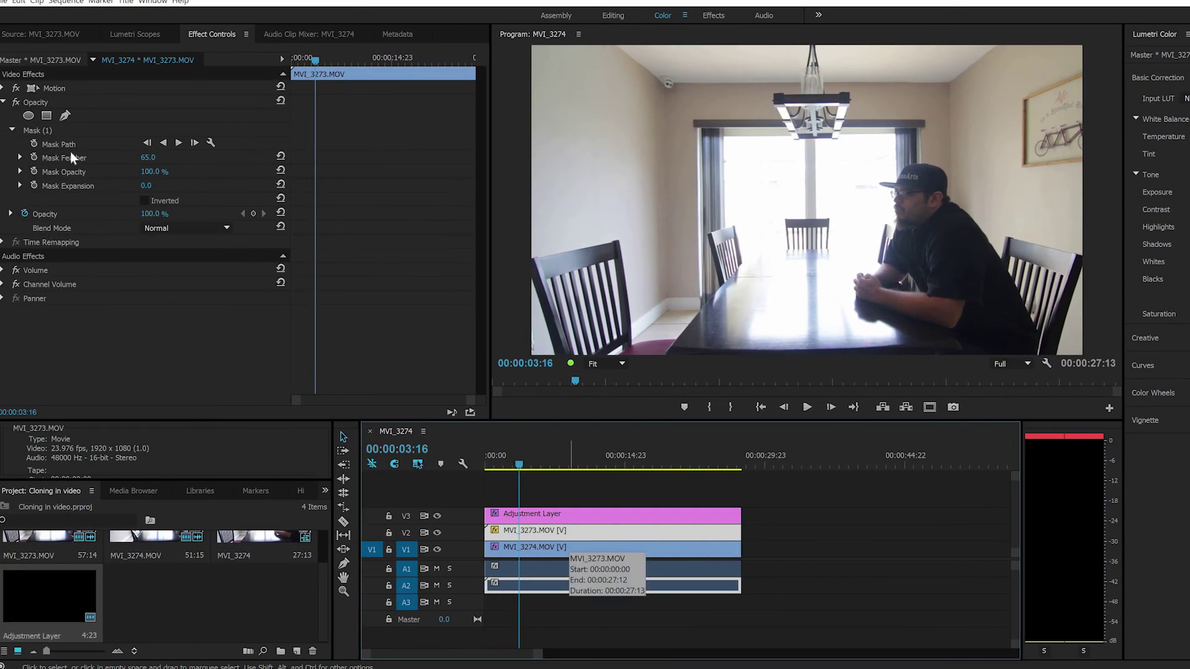
{"action": "left_click", "coordinate": [77, 128]}
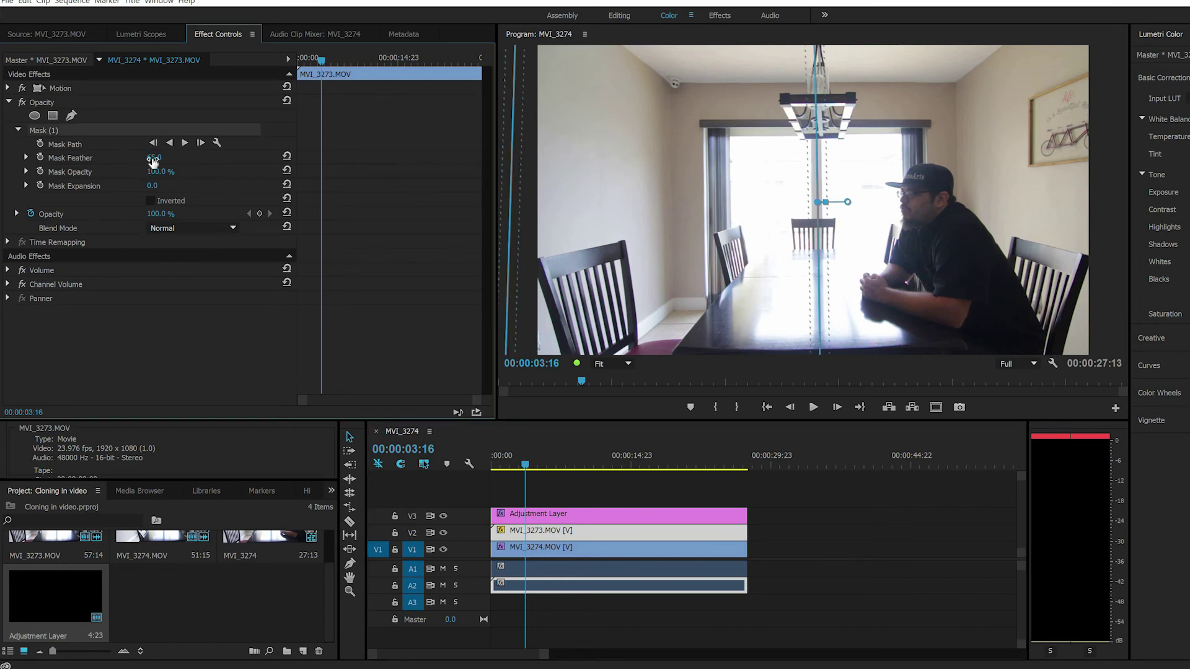
{"action": "mouse_move", "coordinate": [155, 158]}
{"action": "left_mouse_down"}
{"action": "mouse_move", "coordinate": [133, 156]}
{"action": "mouse_move", "coordinate": [158, 159]}
{"action": "left_mouse_up"}
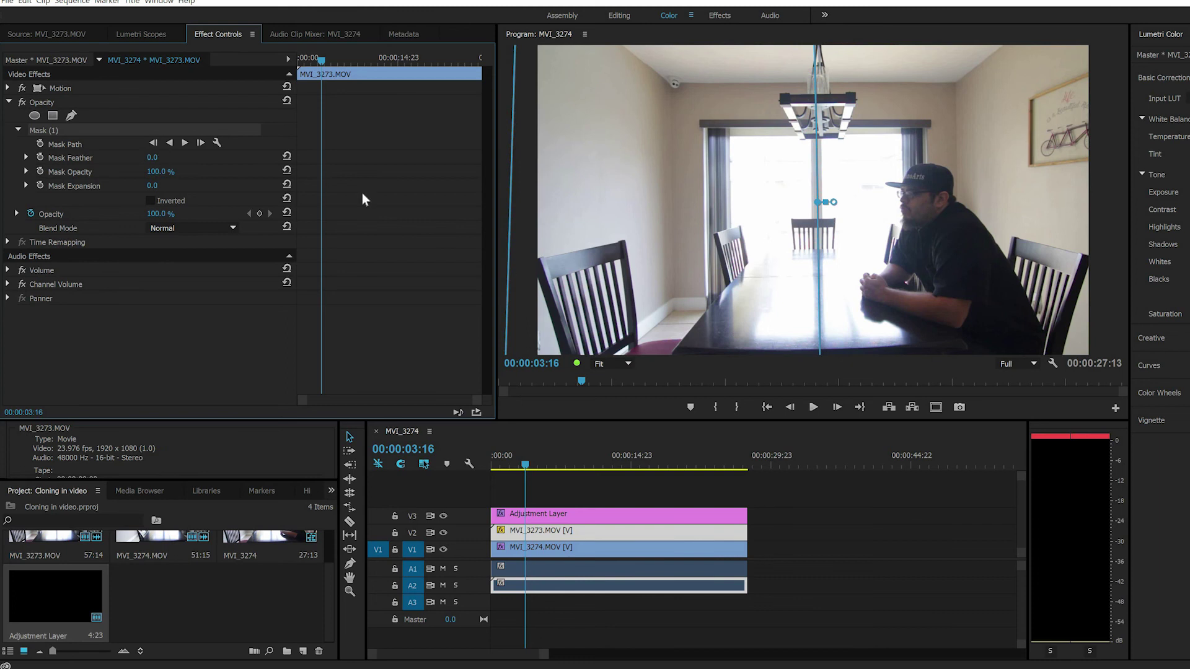
Save the project and reselect the MVI_3273 take.
{"action": "left_click", "coordinate": [575, 550]}
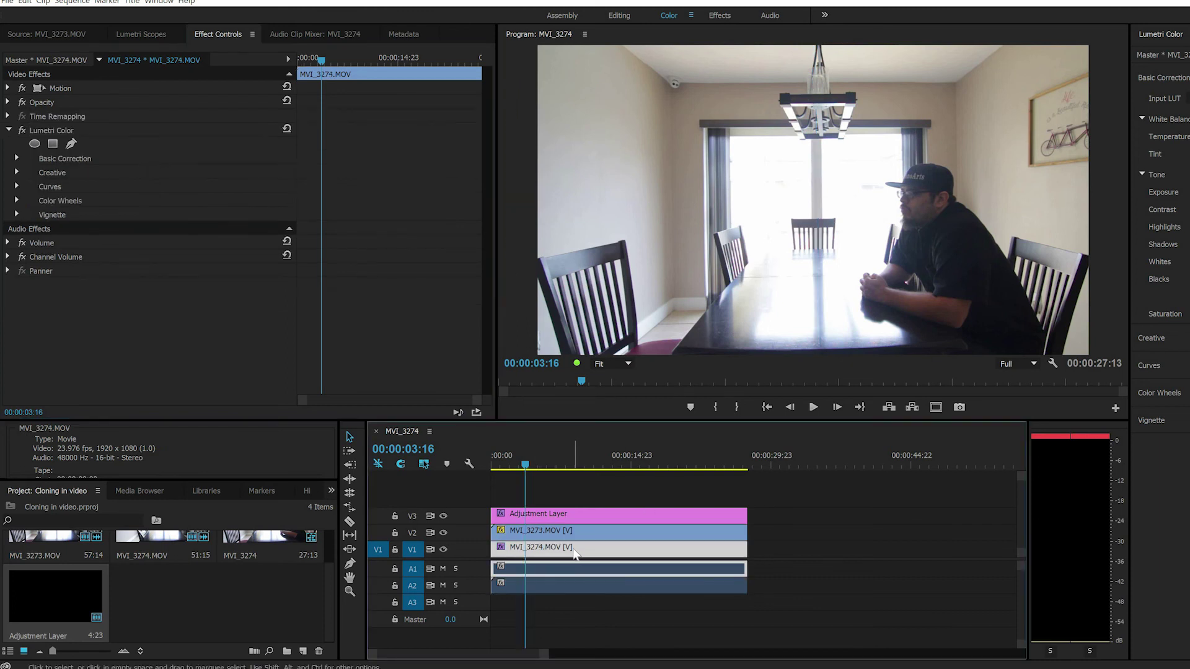
{"action": "mouse_move", "coordinate": [575, 553]}
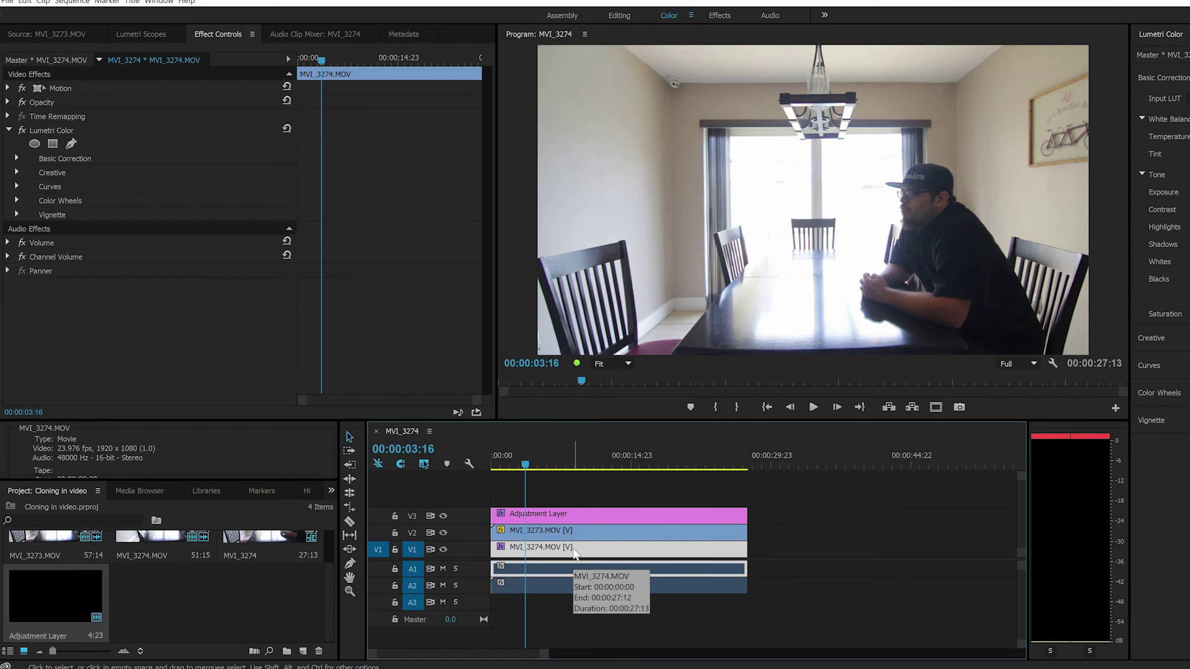
{"action": "key", "text": "ctrl+s"}
{"action": "left_click", "coordinate": [533, 533]}
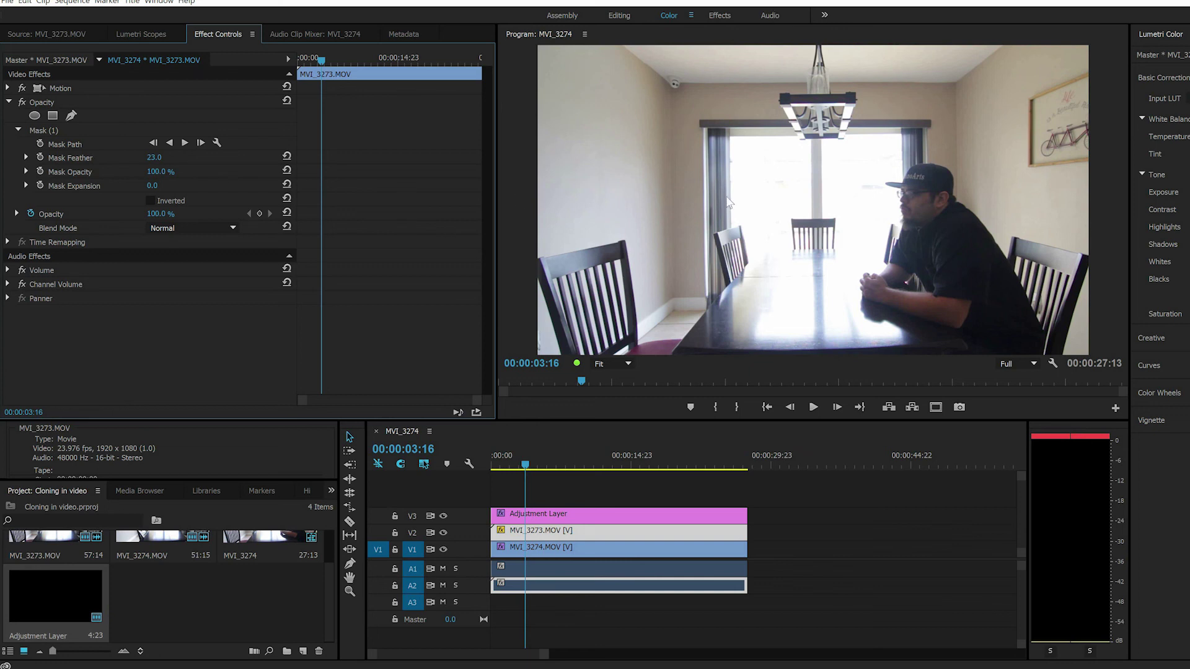
{"action": "left_click", "coordinate": [525, 465]}
{"action": "left_click_drag", "start_coordinate": [540, 469], "coordinate": [575, 469]}
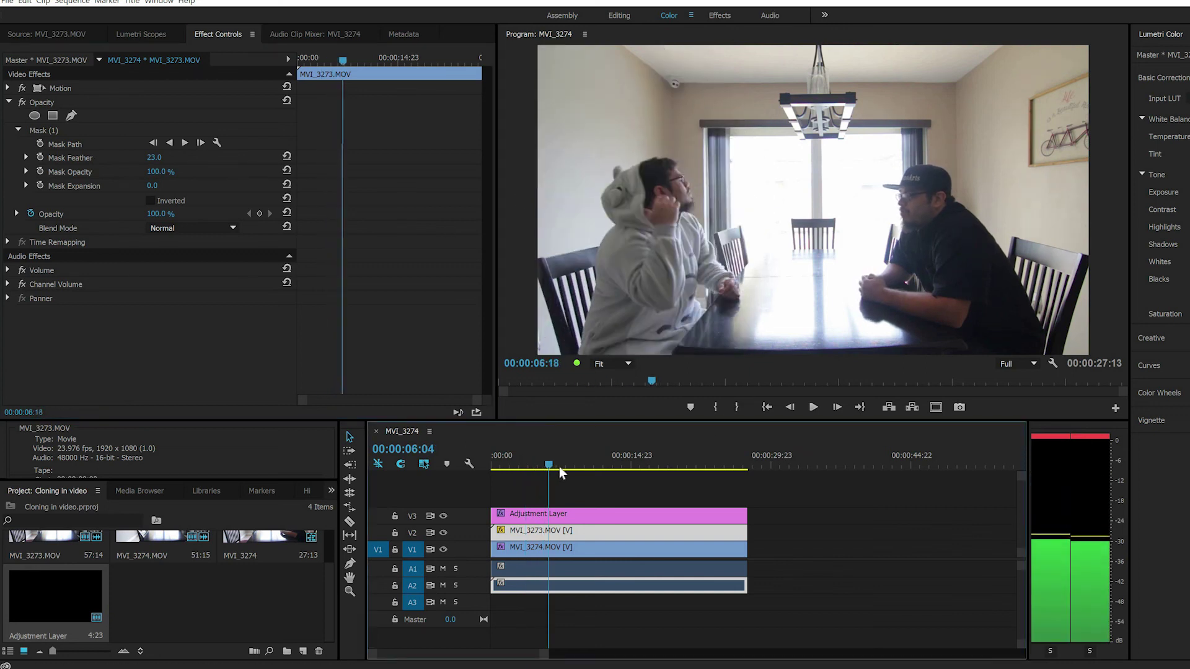